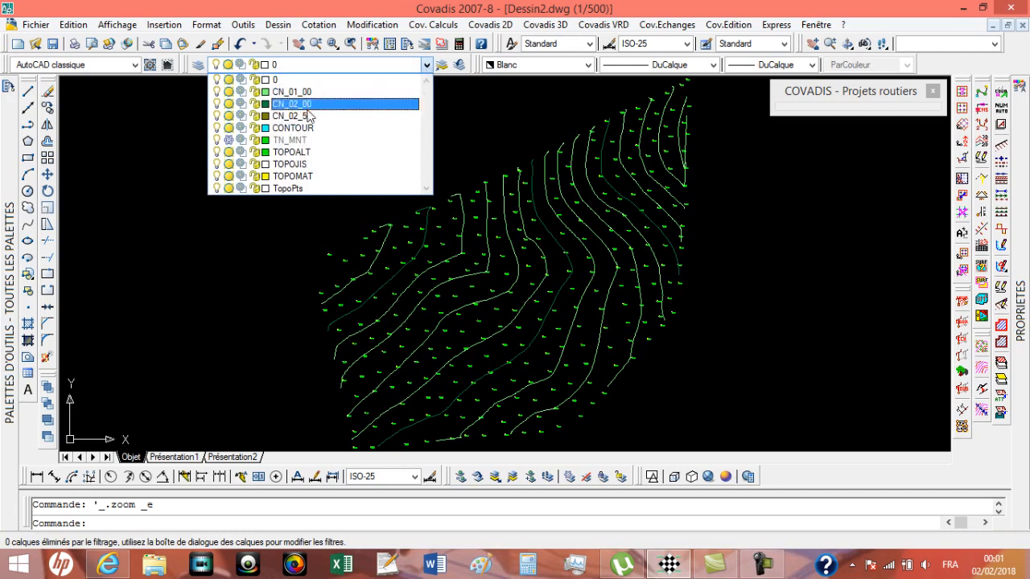
Step: Draw a rectangle across the contour lines near the centre of the surveyed terrain
click(605, 257)
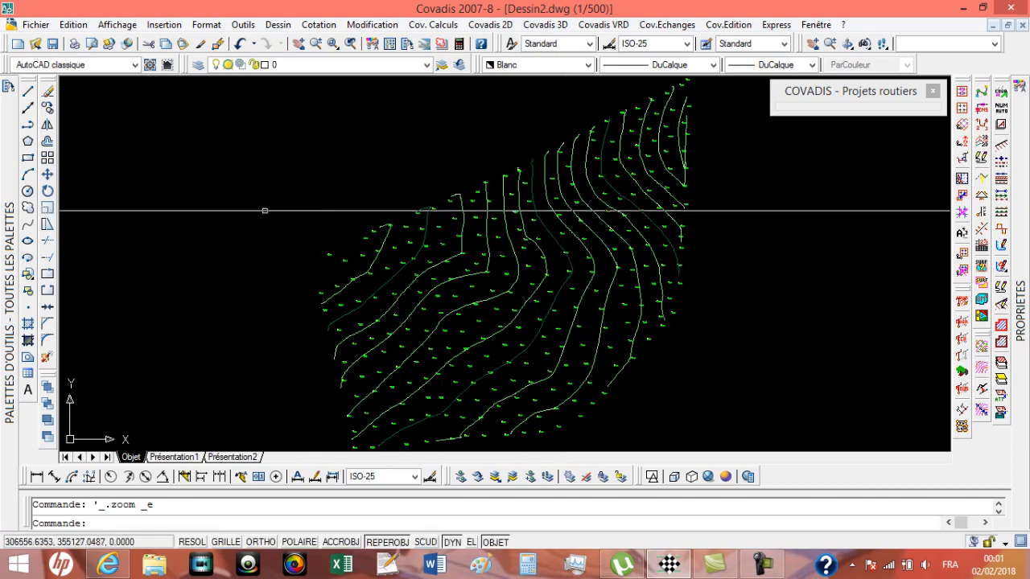
click(28, 159)
click(524, 291)
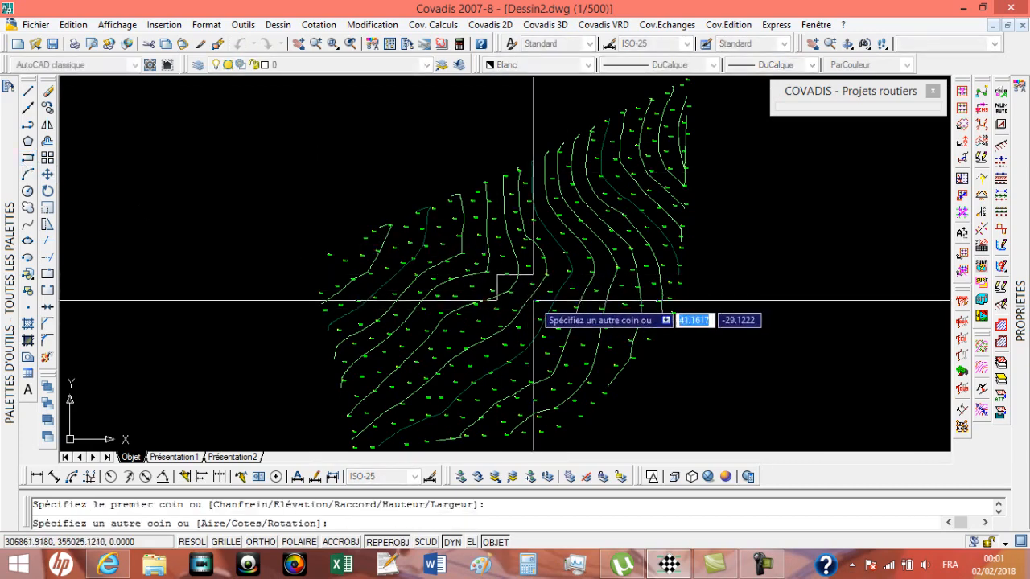
scroll(543, 302, up, 5)
click(522, 303)
scroll(503, 280, up, 3)
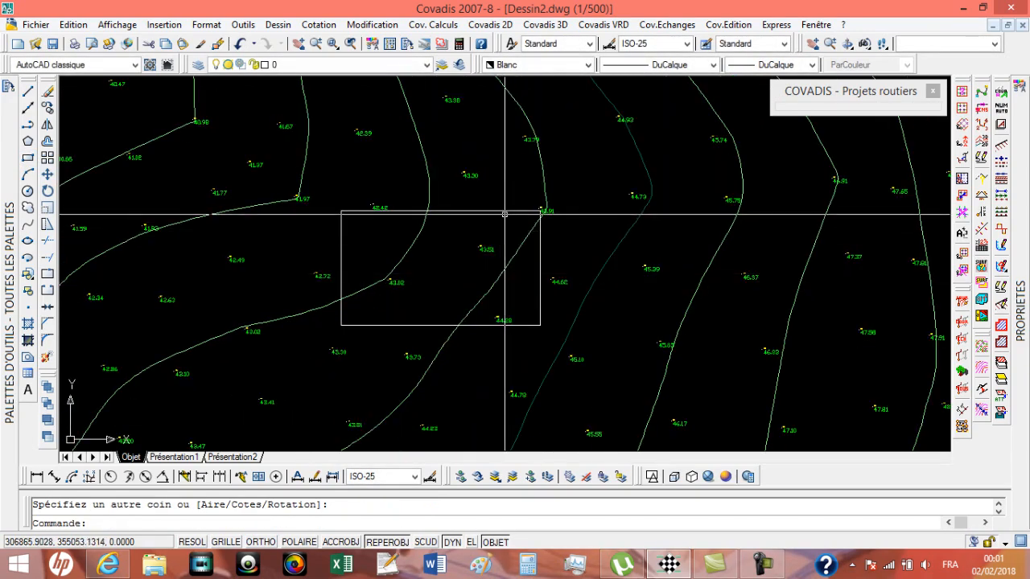
Step: Move the rectangle slightly down and to the left, so its upper-right corner sits clear of the 43.91 point
middle_drag(505, 214, 531, 231)
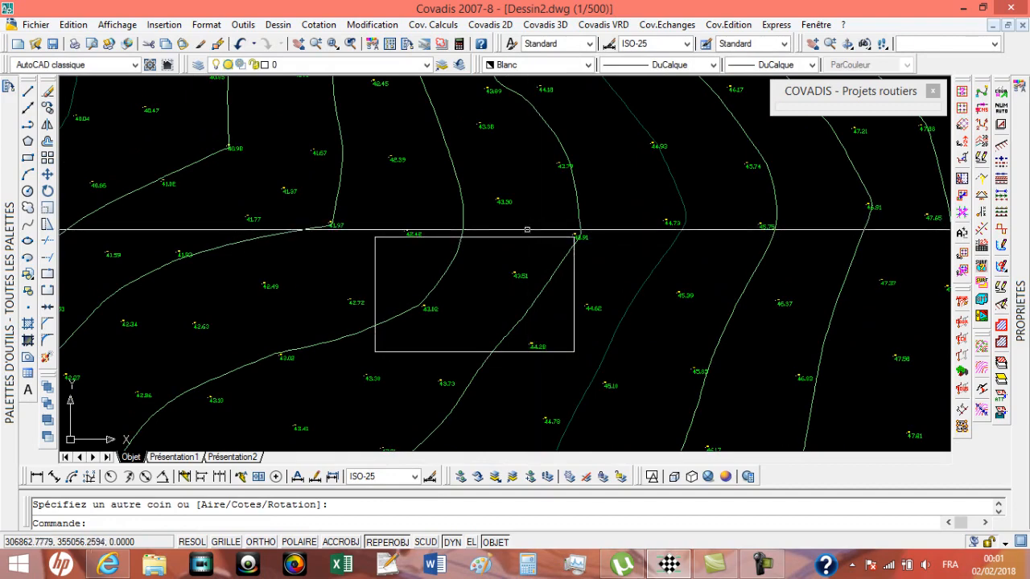
mouse_move(528, 237)
middle_down()
mouse_move(617, 234)
mouse_move(635, 265)
mouse_move(680, 247)
mouse_move(744, 245)
mouse_move(621, 196)
mouse_move(597, 170)
middle_up()
scroll(618, 236, down, 4)
scroll(671, 237, up, 9)
click(743, 242)
click(719, 212)
text(d)
key(space)
click(628, 157)
click(605, 183)
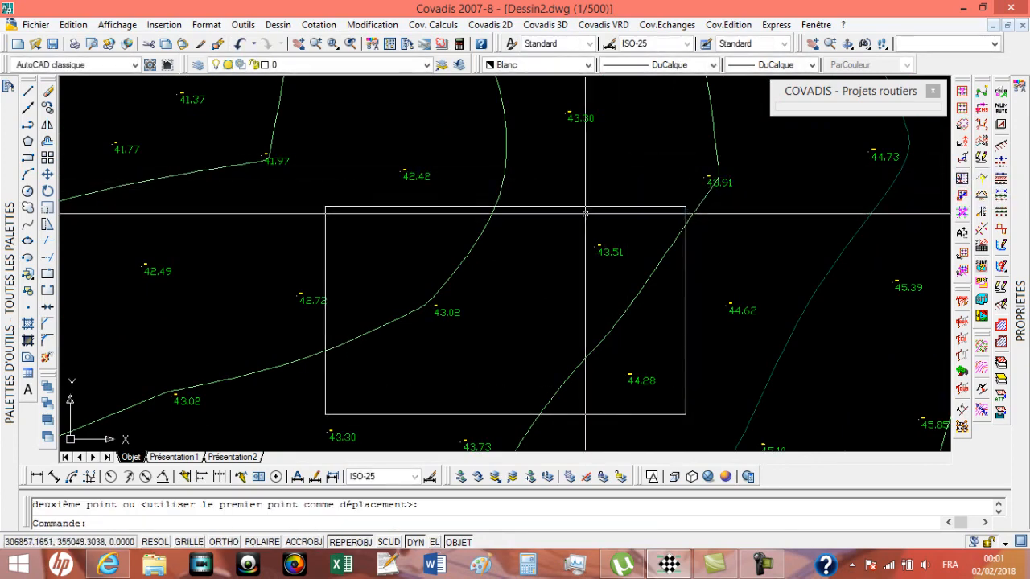
Step: Number the rectangle's vertices with Immatriculation d'entités, inserting 3D TCPOINT blocks on layer TopoPts from index 5 and accepting points at arc and circle centres
middle_drag(567, 224, 633, 225)
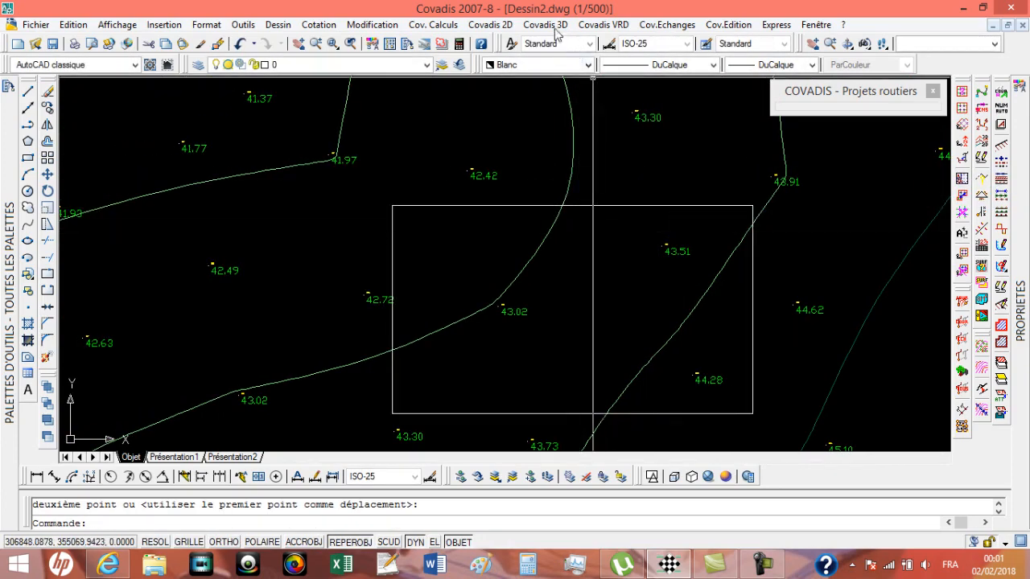
click(490, 24)
mouse_move(516, 65)
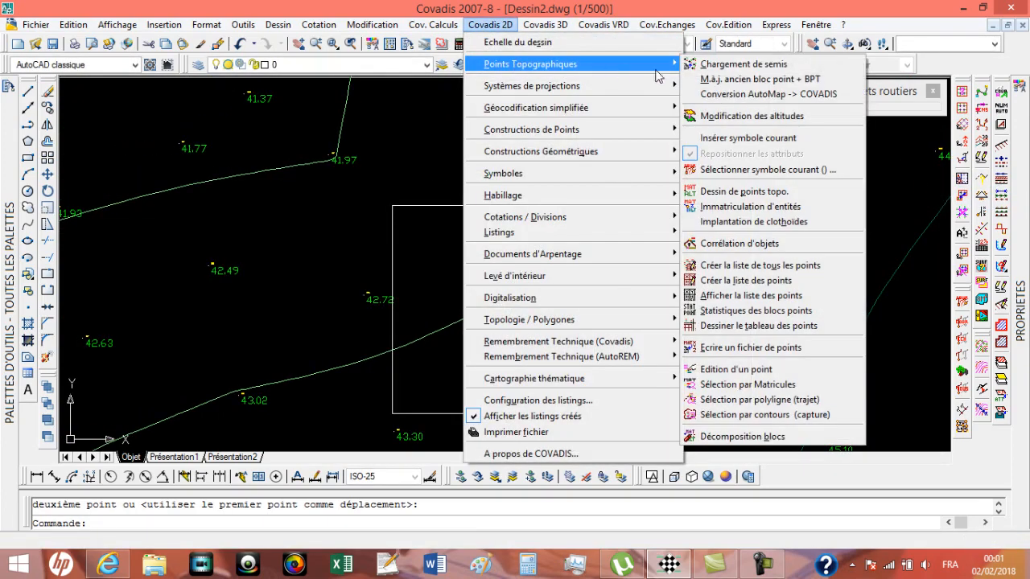
click(759, 207)
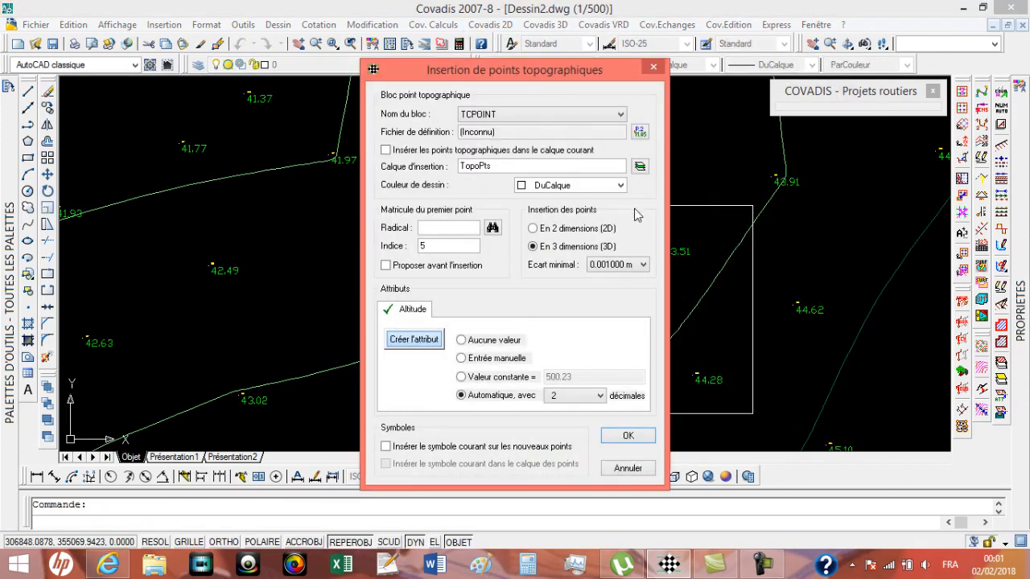
click(627, 436)
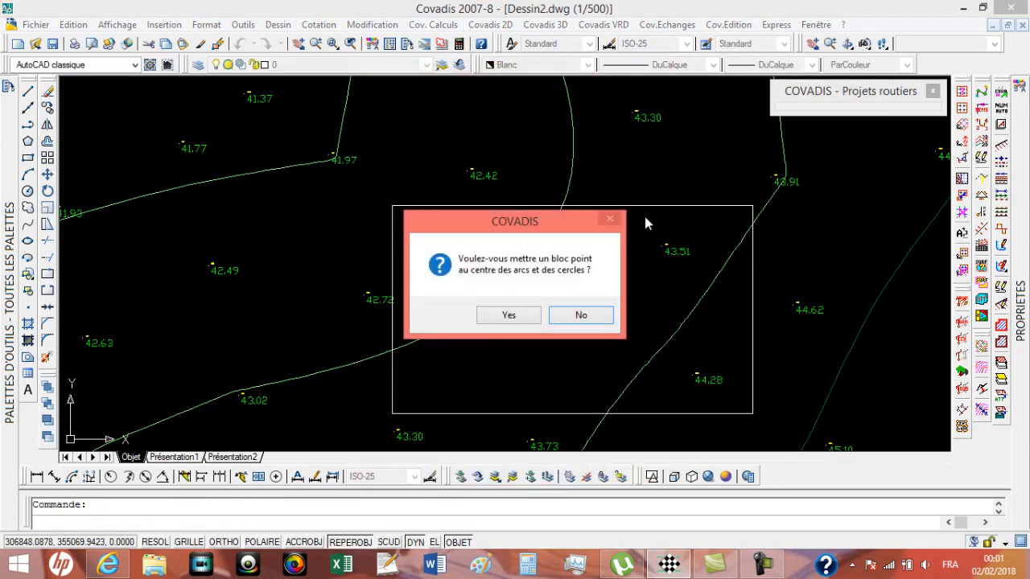
click(529, 318)
click(605, 206)
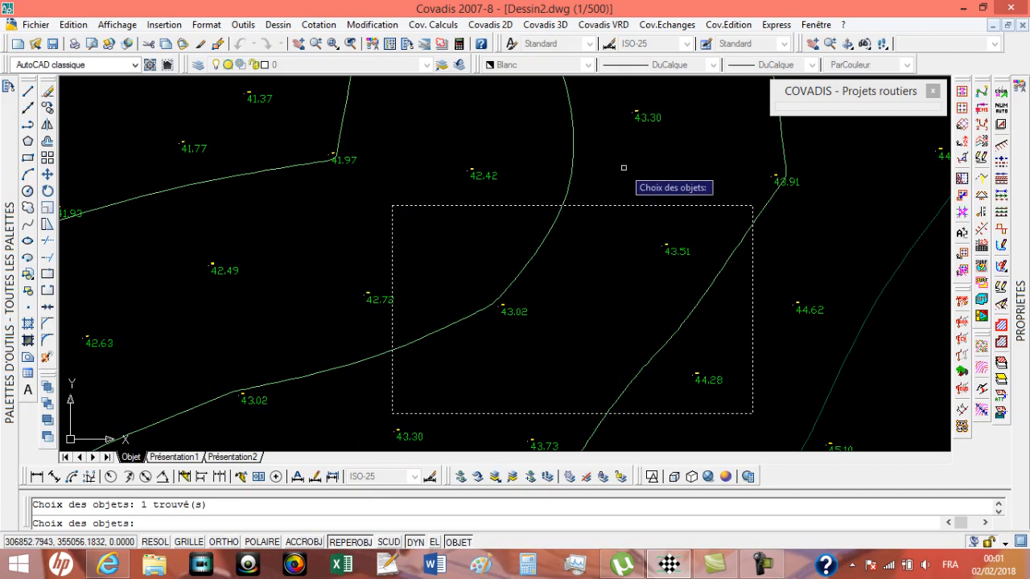
key(Return)
key(Return)
Step: Examine the point numbers placed at the rectangle's corners
scroll(762, 212, up, 8)
scroll(746, 191, down, 8)
scroll(444, 202, up, 3)
scroll(450, 200, down, 6)
scroll(430, 226, up, 4)
scroll(634, 229, down, 4)
scroll(605, 227, up, 8)
scroll(370, 221, down, 7)
scroll(326, 222, up, 7)
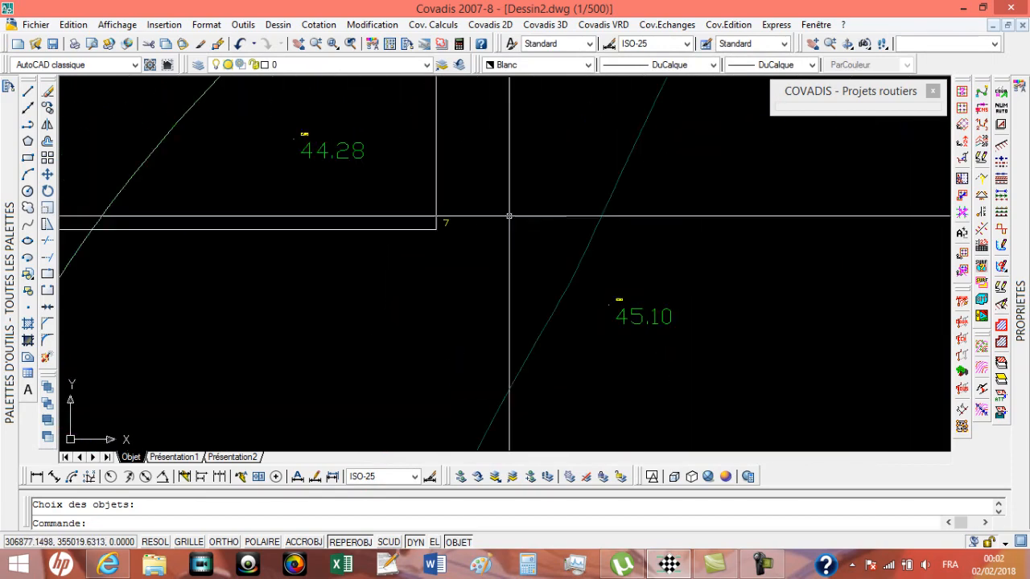
scroll(315, 149, up, 3)
scroll(346, 191, down, 2)
scroll(345, 174, up, 2)
scroll(356, 177, down, 3)
scroll(506, 237, down, 1)
scroll(524, 242, up, 3)
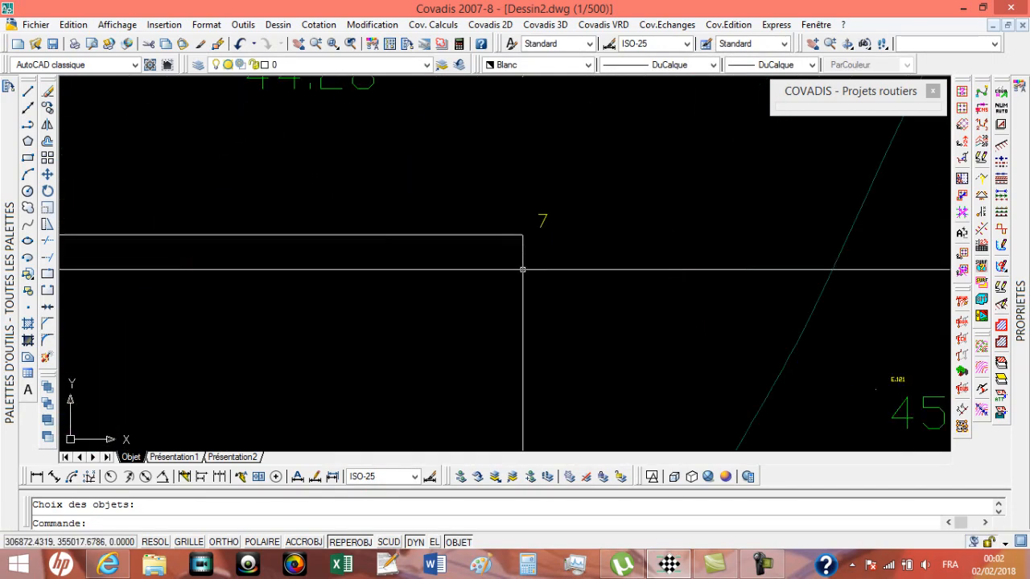
scroll(529, 239, down, 4)
middle_drag(529, 239, 621, 348)
scroll(623, 233, up, 2)
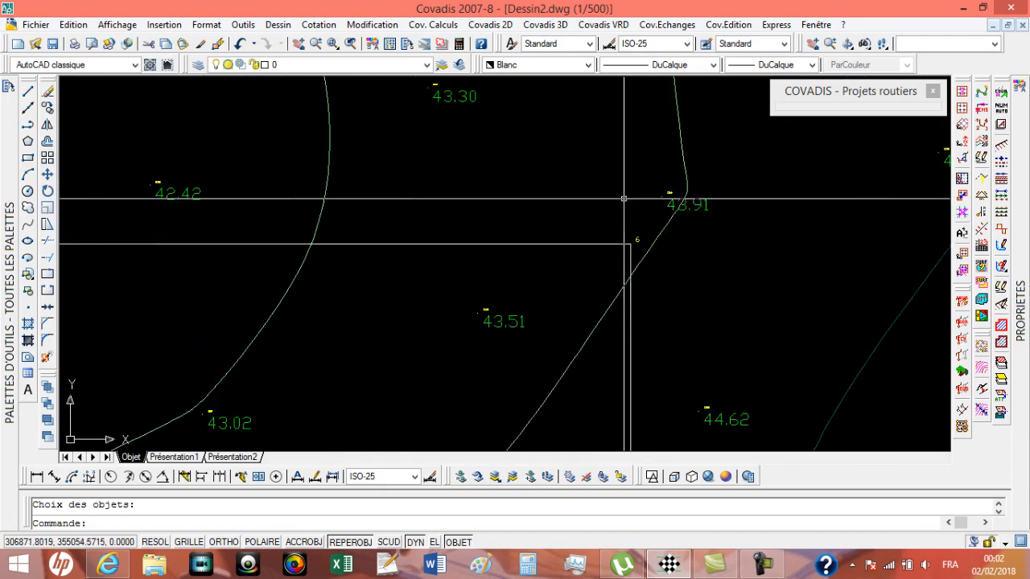
Step: Select the four numbered point blocks at the rectangle's corners
click(636, 239)
middle_drag(636, 239, 940, 236)
click(338, 231)
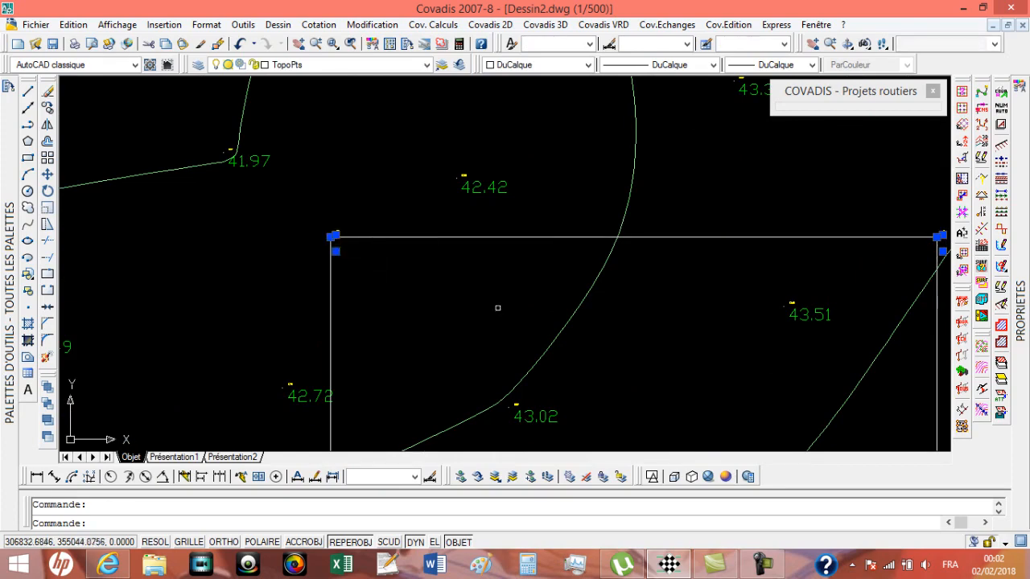
middle_drag(490, 407, 462, 182)
scroll(307, 378, up, 3)
click(324, 300)
scroll(322, 304, down, 4)
click(717, 299)
scroll(761, 282, up, 3)
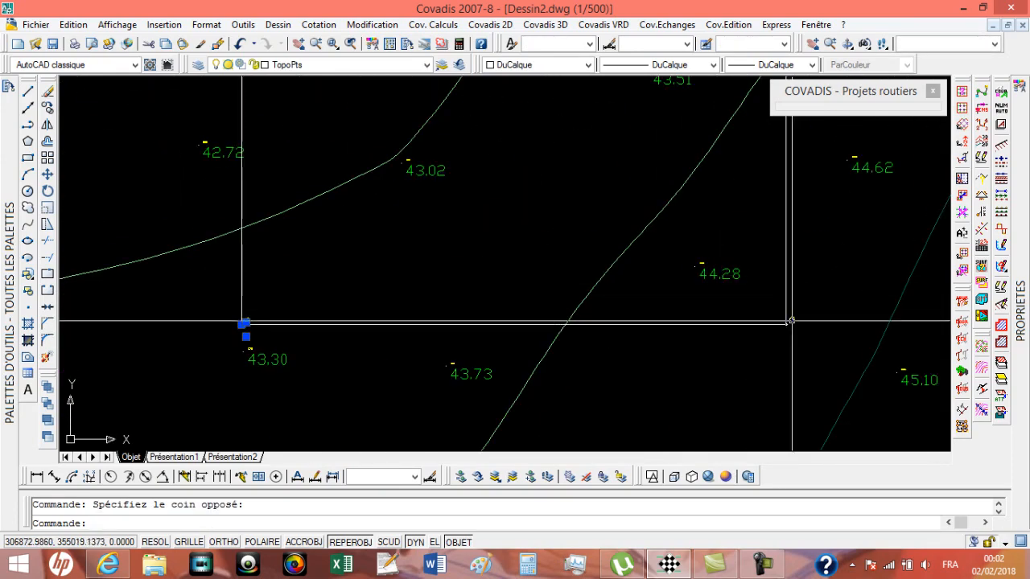
click(789, 320)
scroll(774, 309, down, 4)
middle_drag(716, 271, 580, 280)
Step: Decompose the four corner point blocks with Décomposition blocs, using manual selection and keeping the original blocks
click(490, 24)
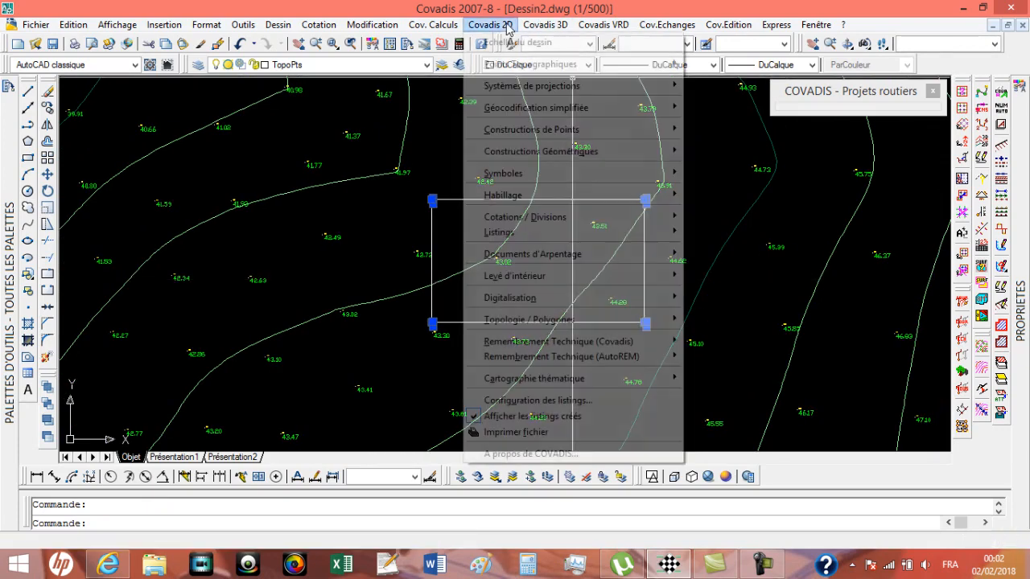
mouse_move(507, 65)
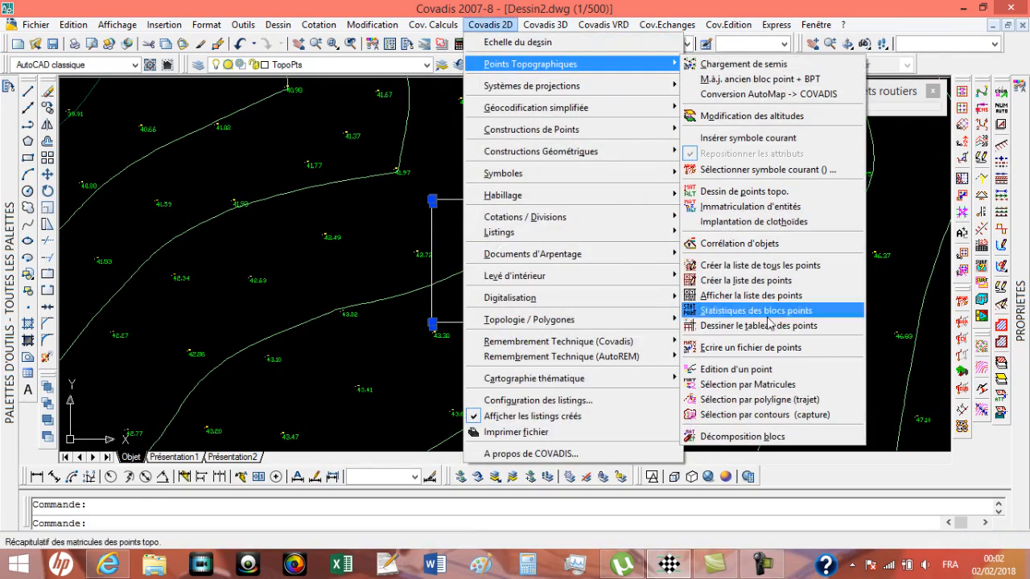
click(816, 442)
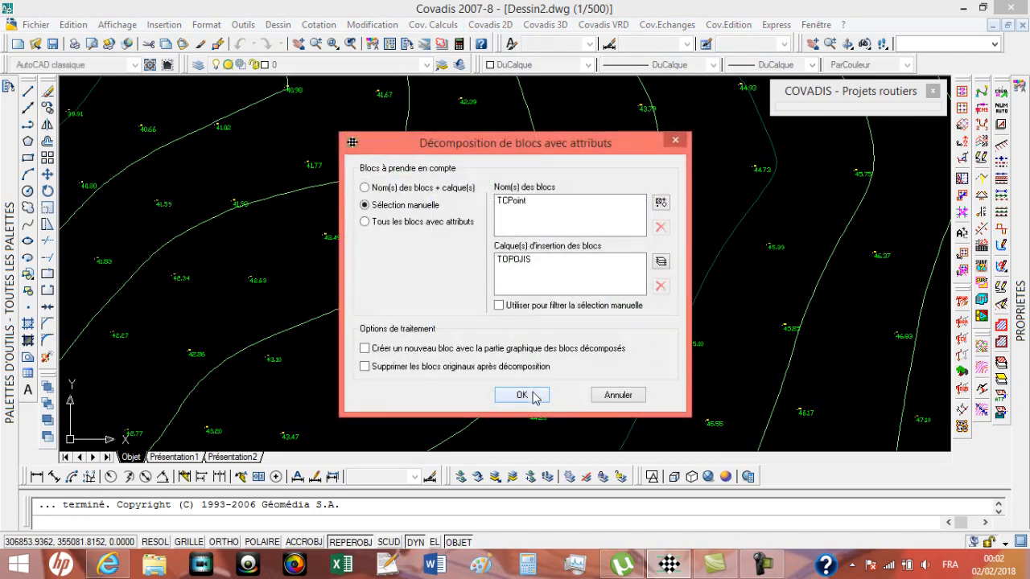
click(522, 394)
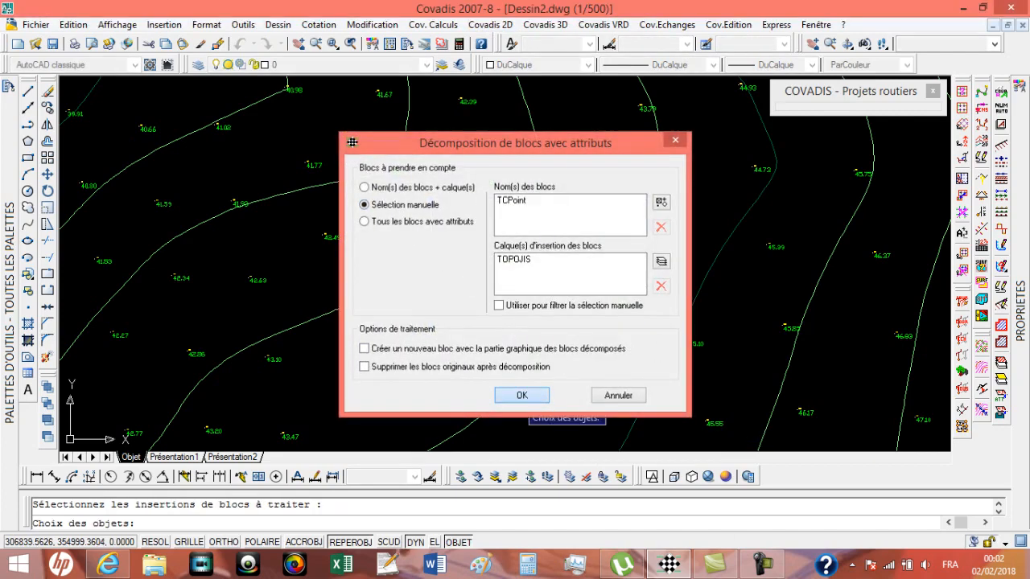
click(430, 195)
scroll(644, 316, up, 5)
click(640, 309)
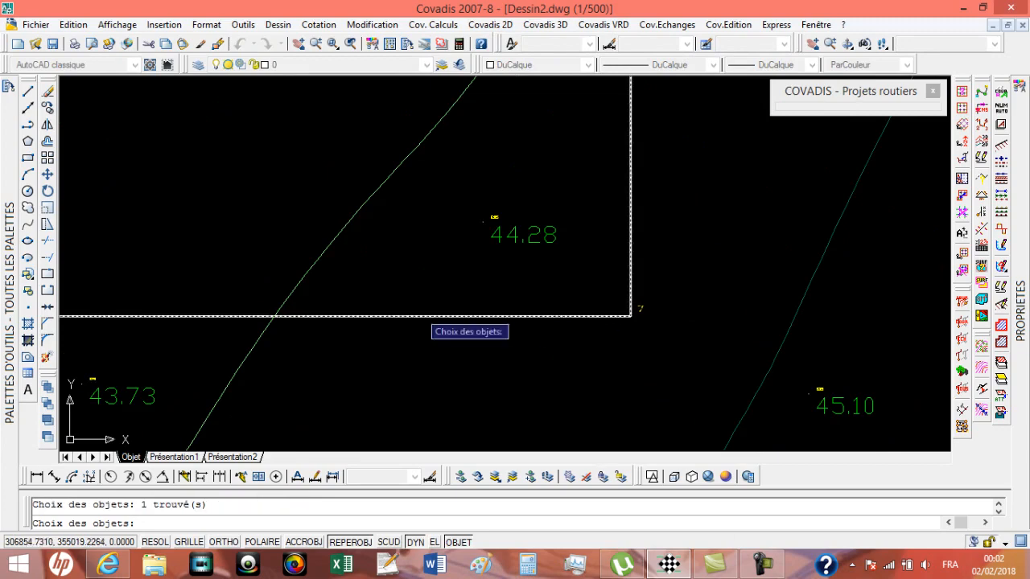
scroll(523, 314, down, 4)
scroll(217, 308, up, 4)
click(167, 304)
scroll(315, 177, down, 4)
scroll(494, 248, up, 4)
click(448, 157)
middle_drag(914, 187, 337, 220)
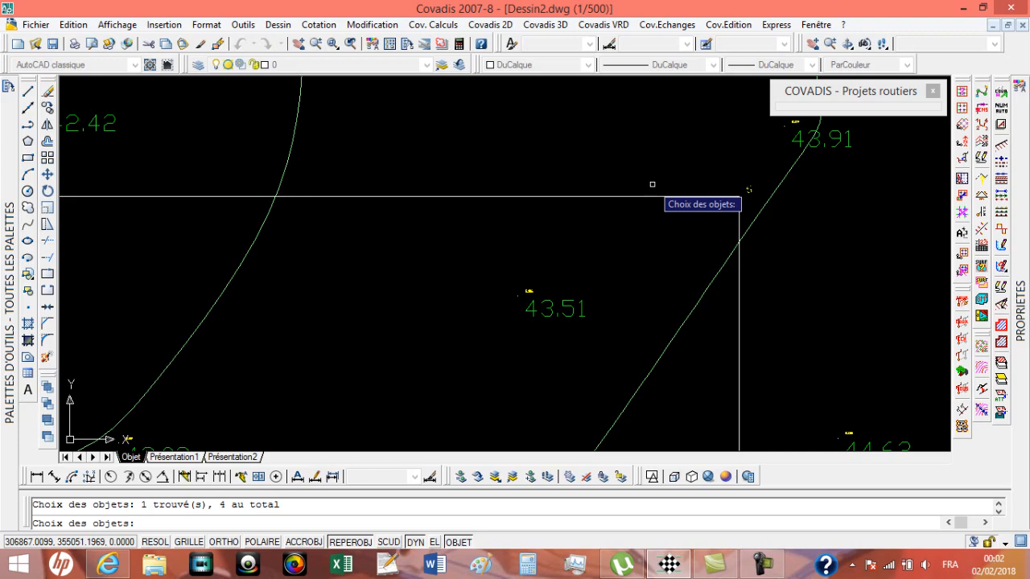
key(Return)
Step: Inspect the decomposed corner number texts and the drawing's layer list
scroll(765, 177, up, 5)
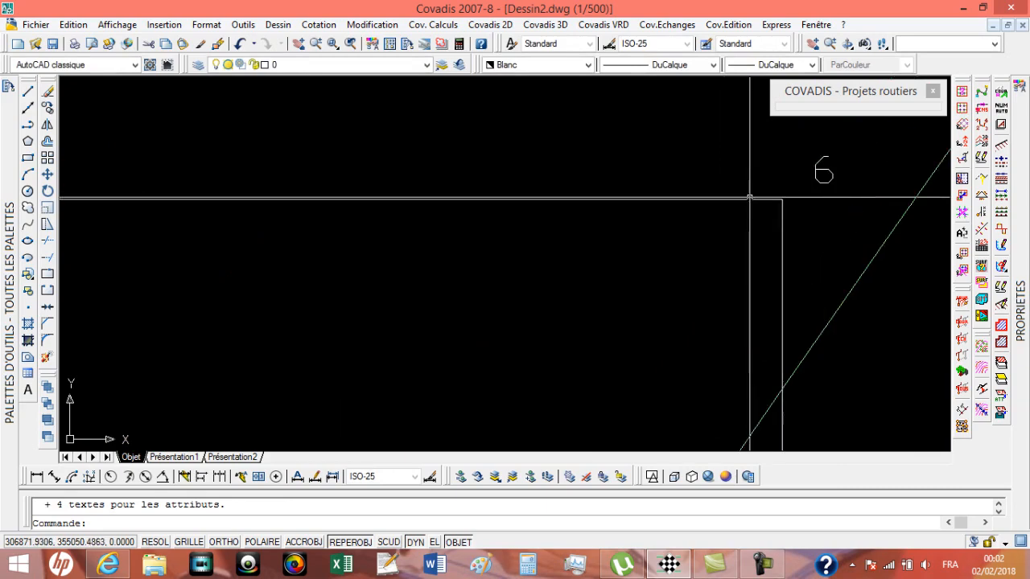
scroll(822, 171, down, 4)
scroll(217, 171, up, 4)
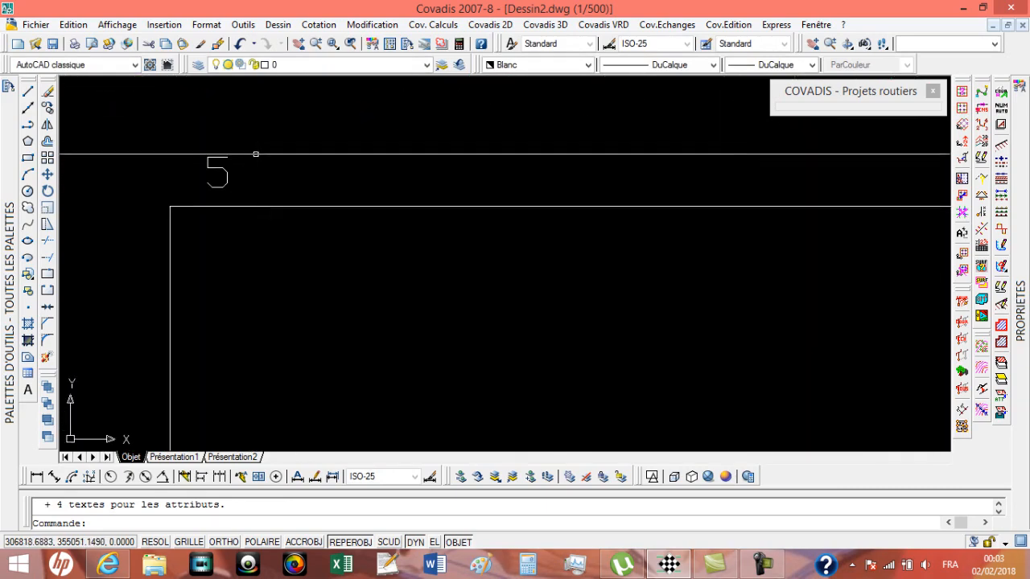
click(425, 66)
click(425, 66)
click(425, 66)
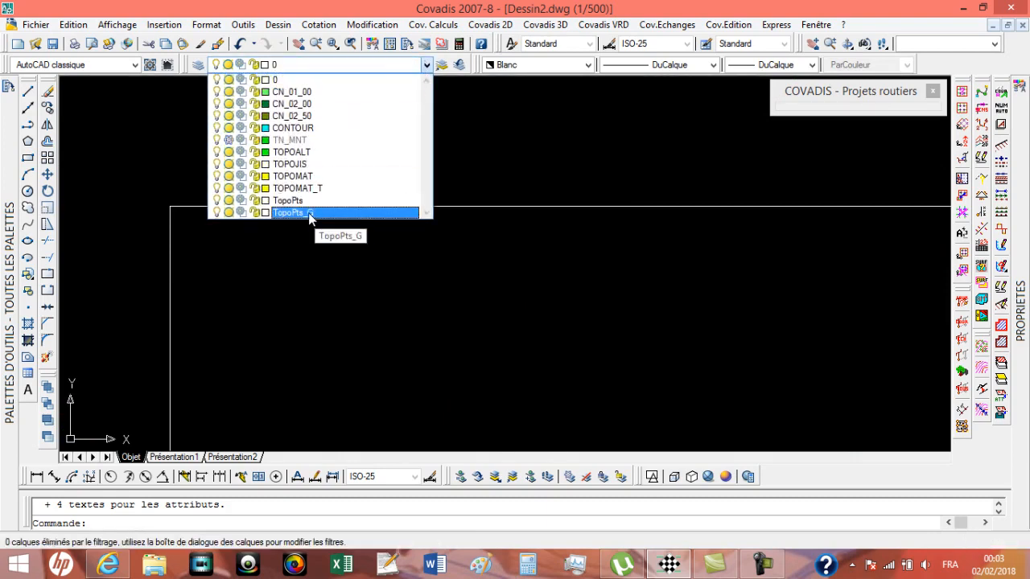
click(316, 261)
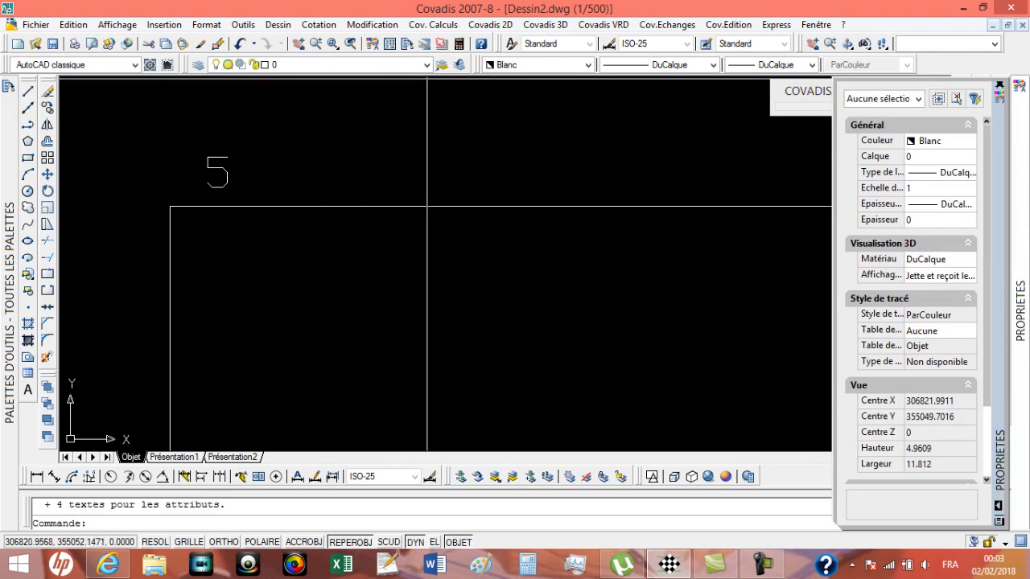
Step: Thaw the TN_MNT layer and quick-select every object in the drawing whose layer equals TN_MNT
click(358, 65)
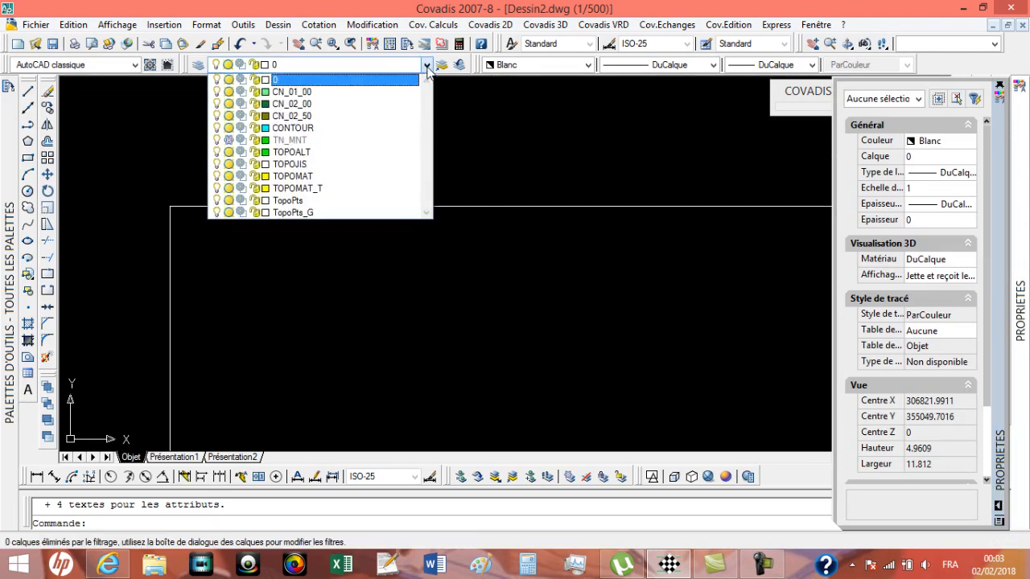
click(640, 160)
click(974, 98)
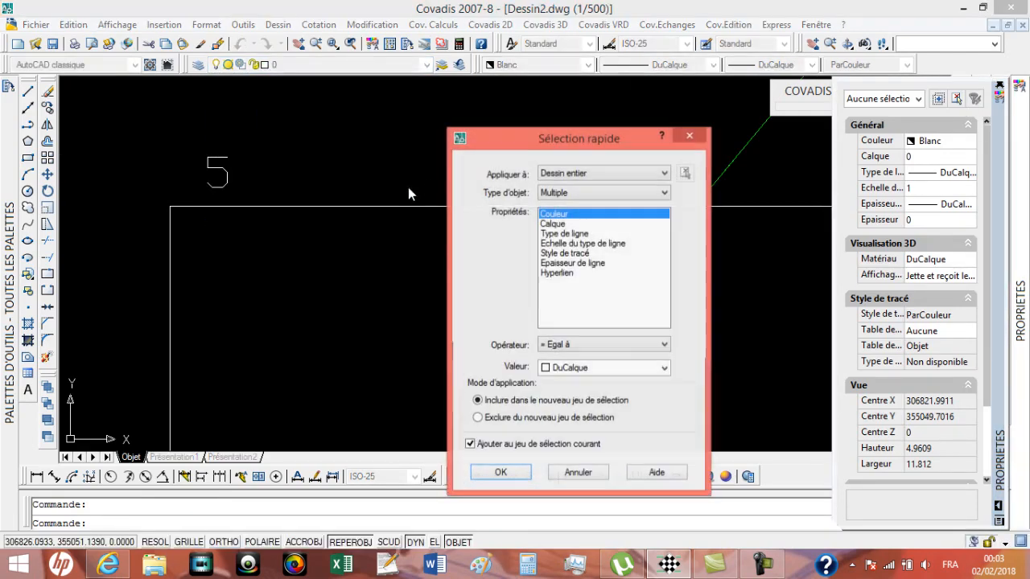
click(564, 224)
click(668, 369)
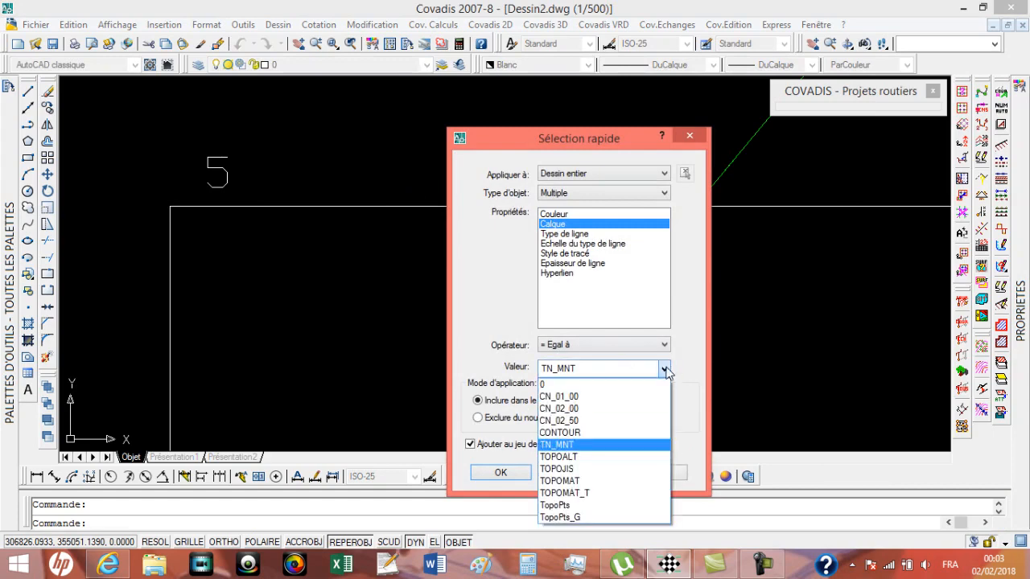
click(591, 444)
click(523, 477)
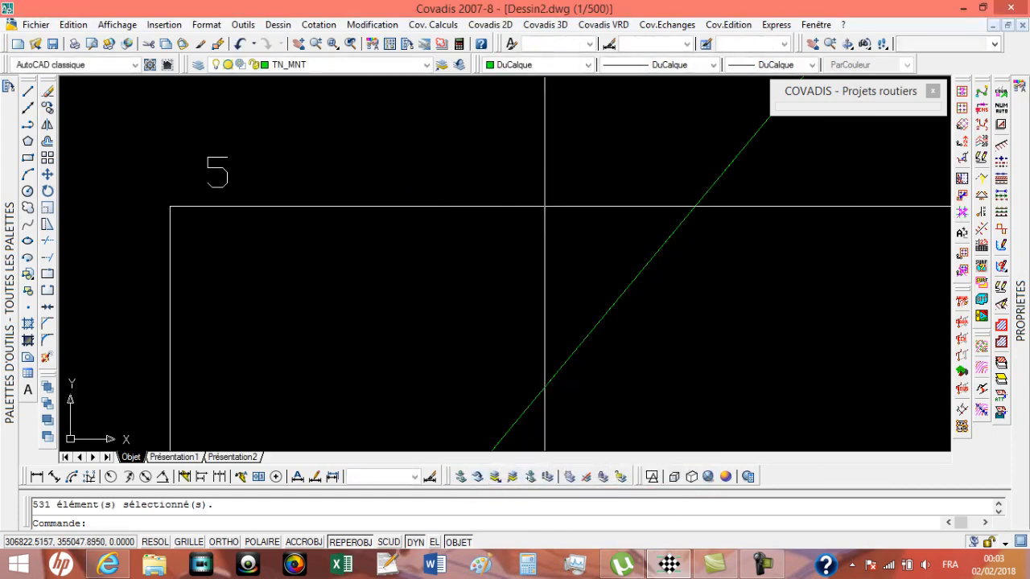
scroll(637, 199, down, 5)
scroll(638, 200, down, 5)
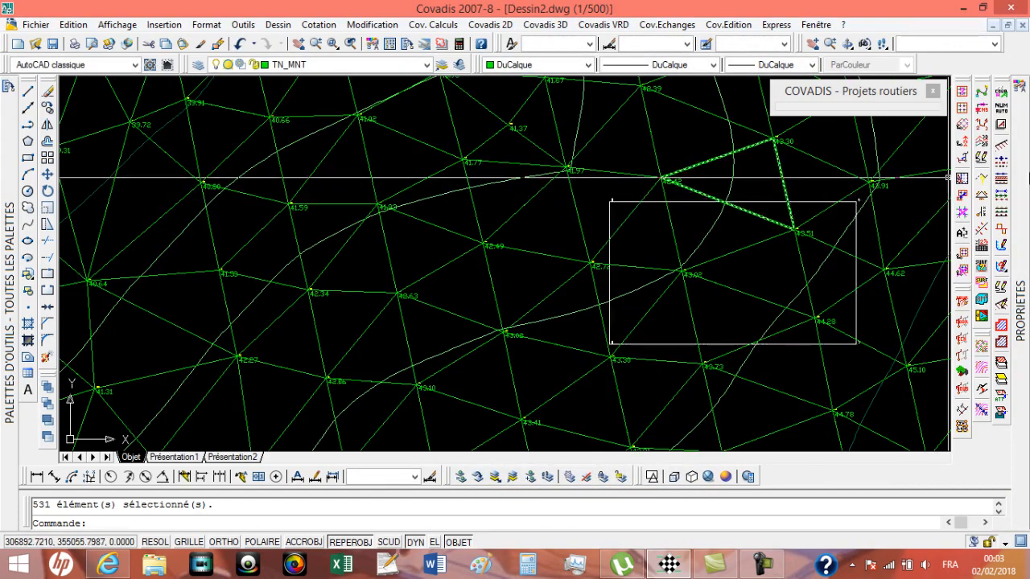
Step: Repeat the quick selection by layer for TN_MNT, adding to the current selection set
mouse_move(1020, 309)
click(974, 98)
click(561, 225)
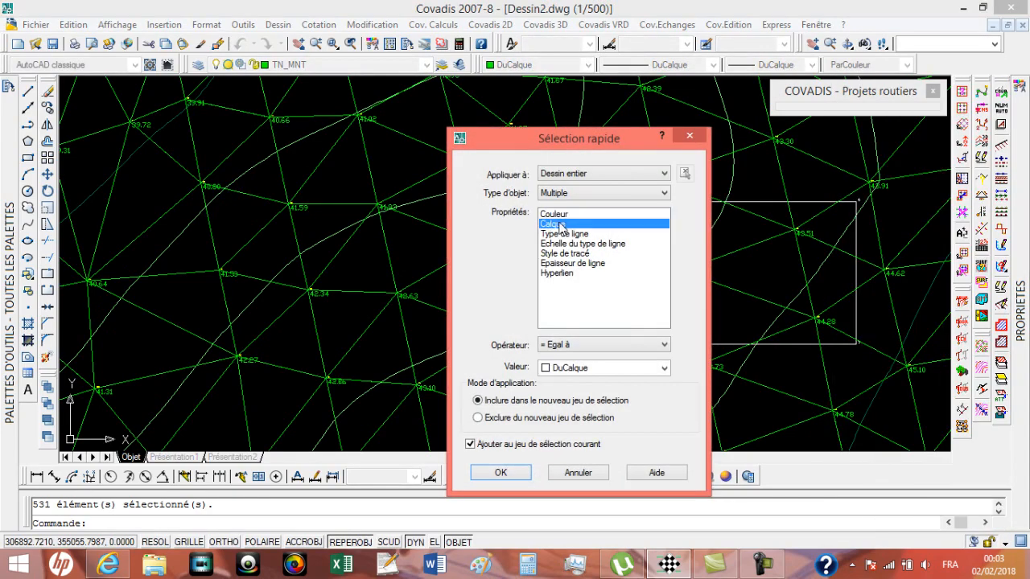
click(664, 368)
click(572, 441)
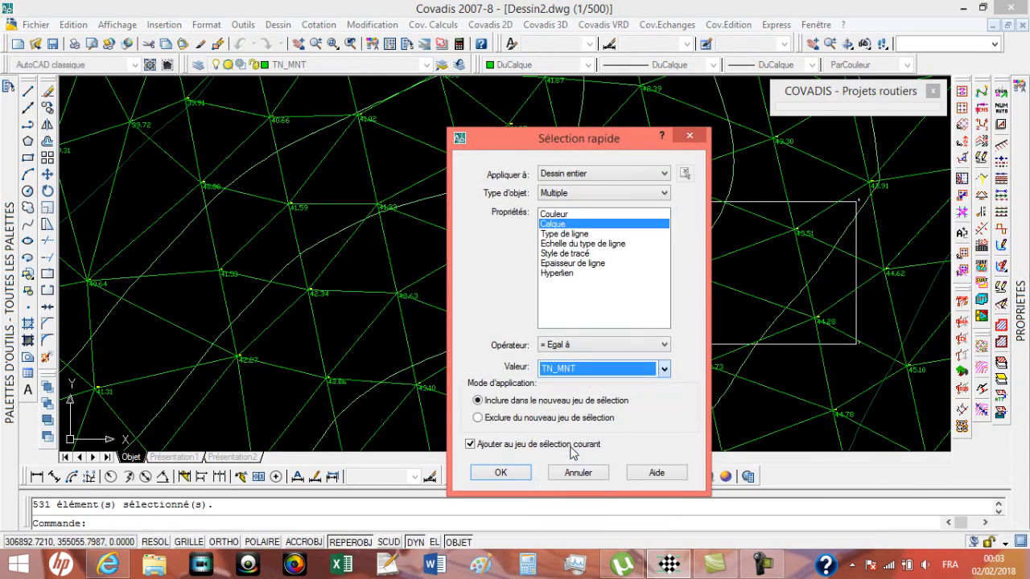
click(501, 473)
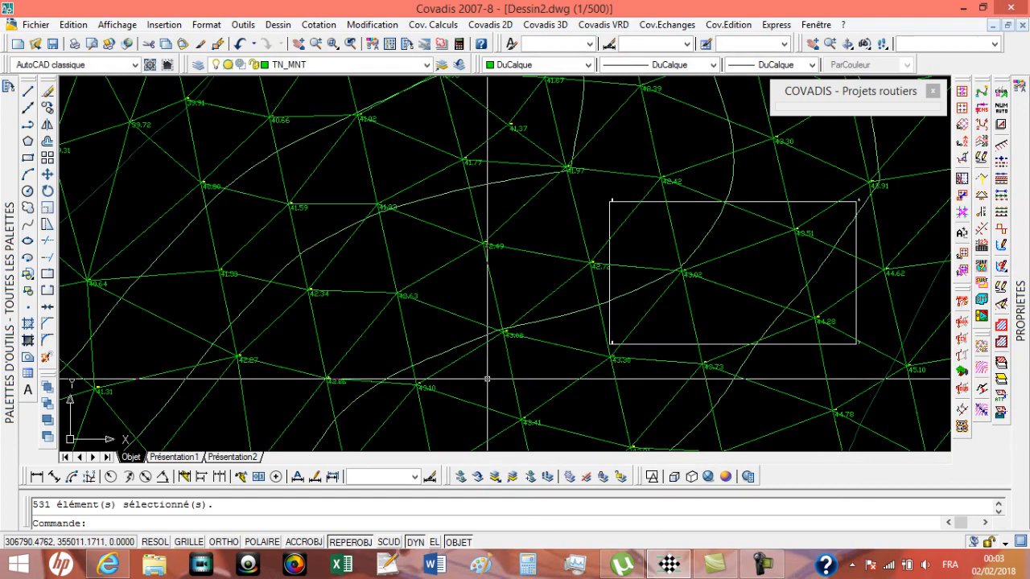
Step: Quick-select every object in the drawing whose layer equals TopoPts_G, adding to the current selection set
mouse_move(981, 197)
click(974, 98)
click(563, 224)
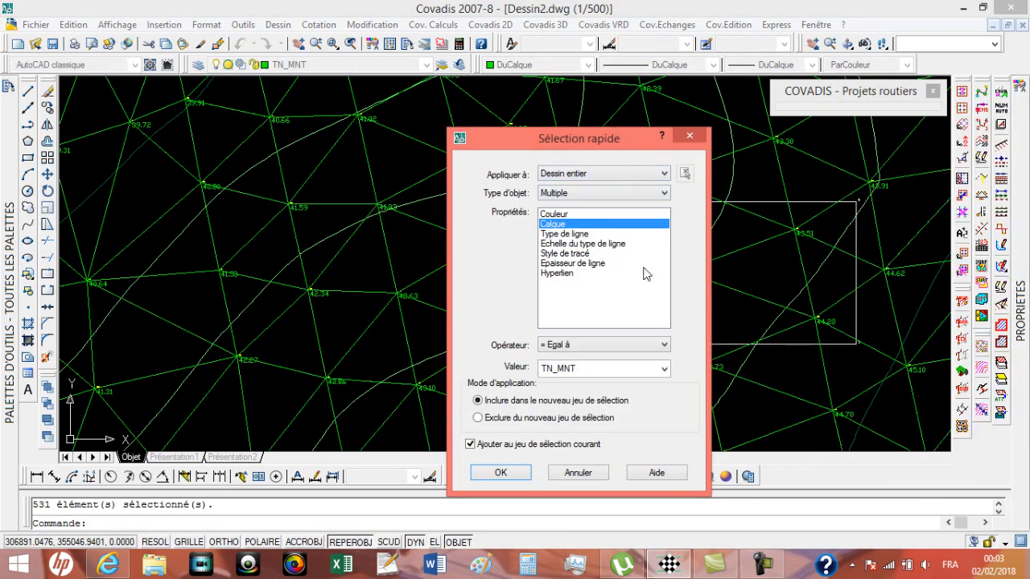
click(665, 369)
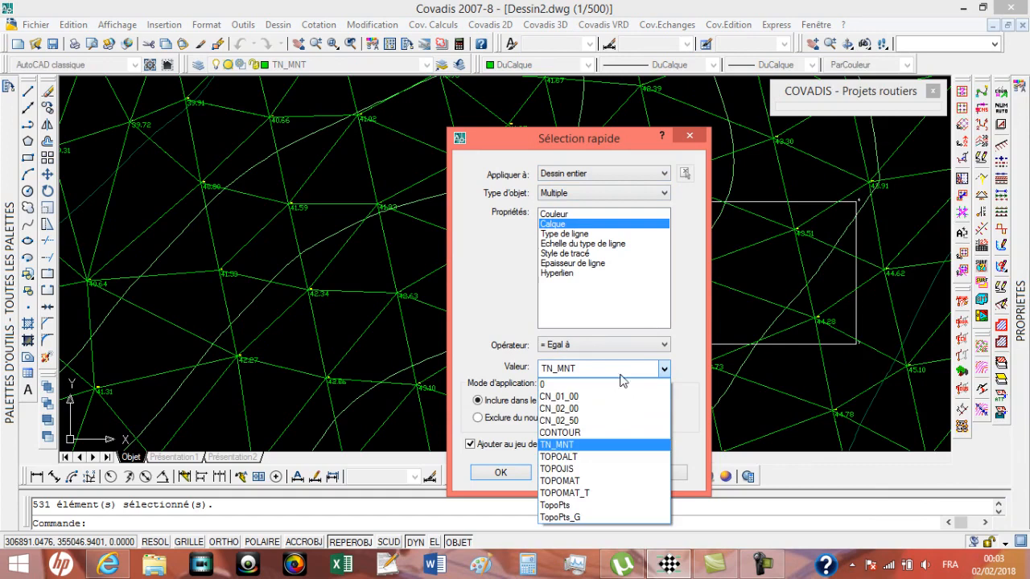
click(576, 520)
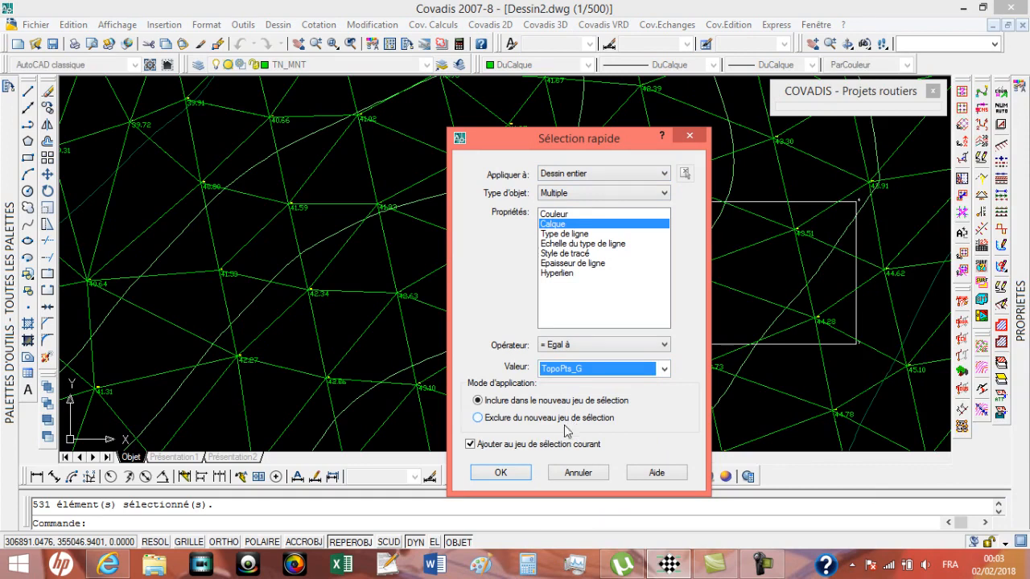
click(500, 473)
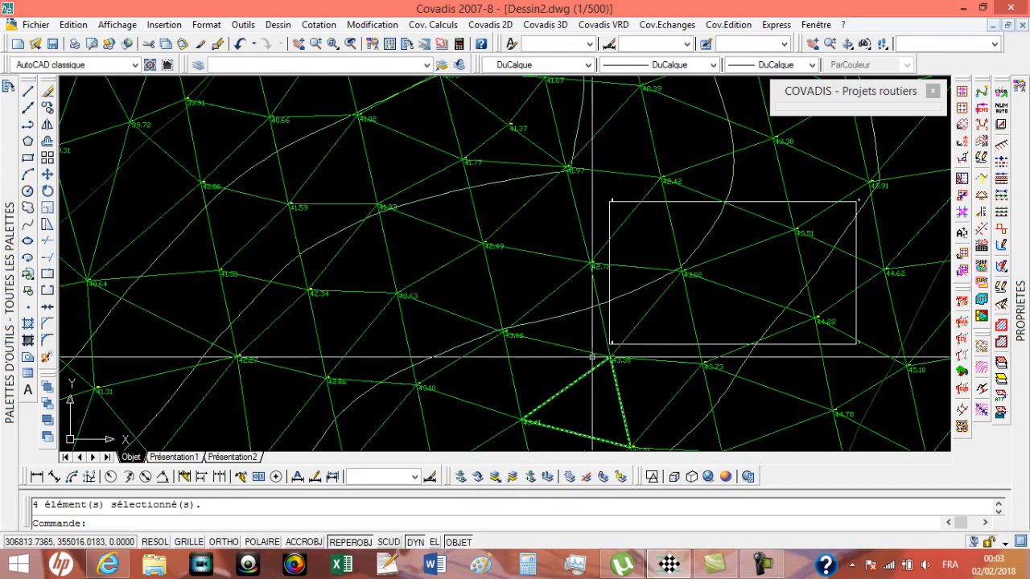
Step: Copy the combined selection of TN_MNT and TopoPts_G objects to the clipboard
right_click(587, 317)
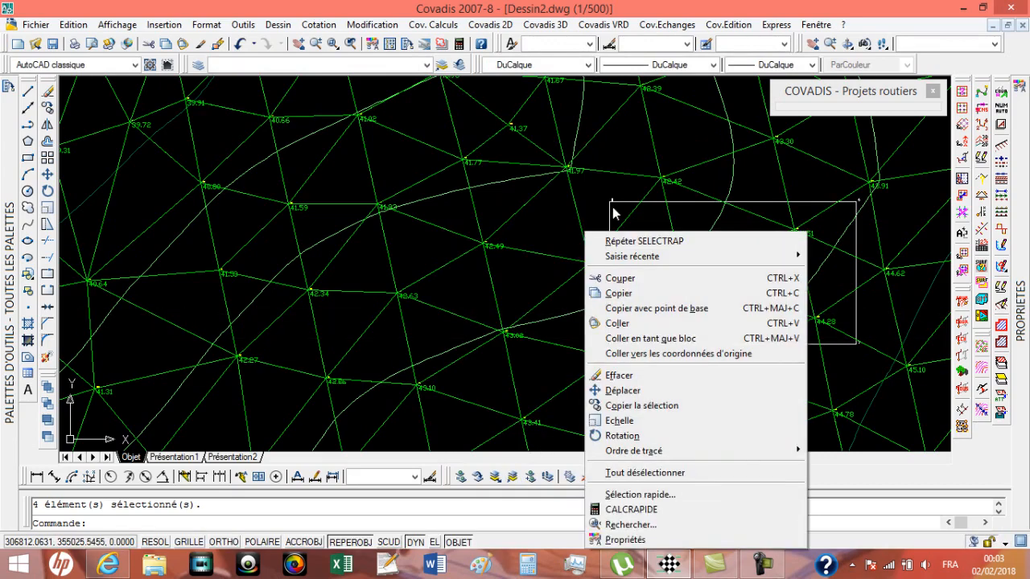
click(619, 293)
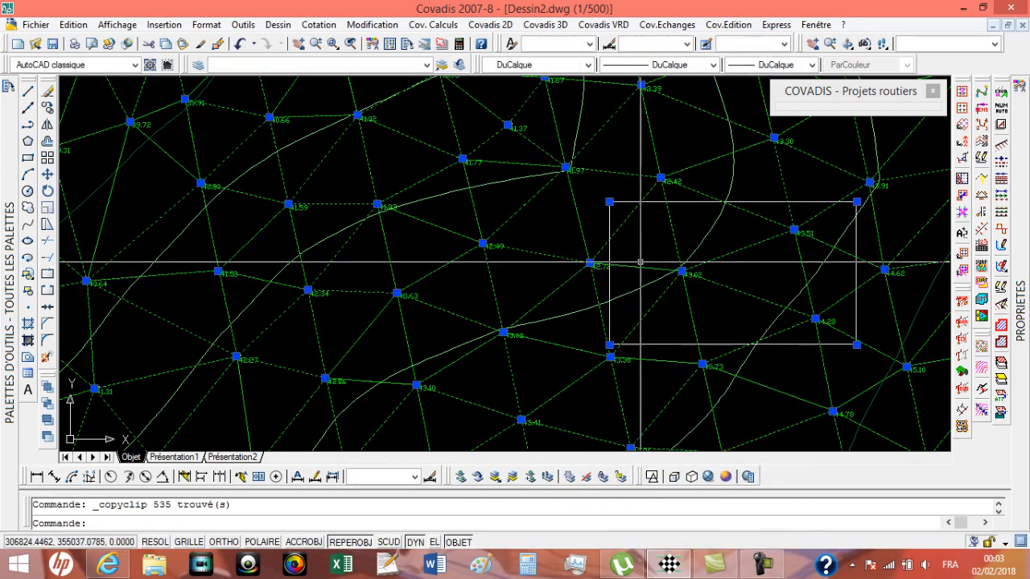
scroll(708, 266, up, 3)
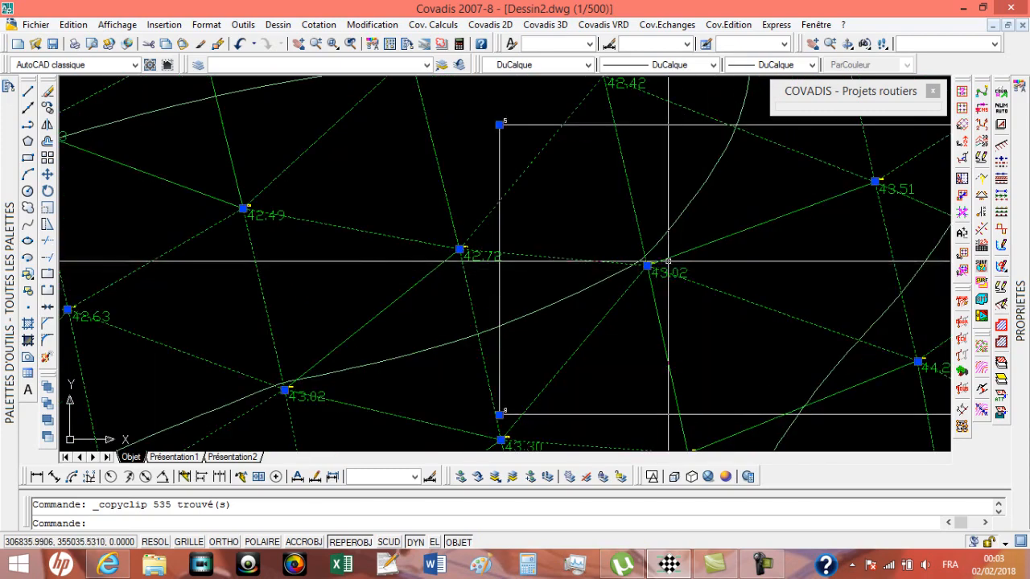
scroll(668, 261, down, 2)
scroll(482, 229, up, 6)
scroll(563, 193, down, 5)
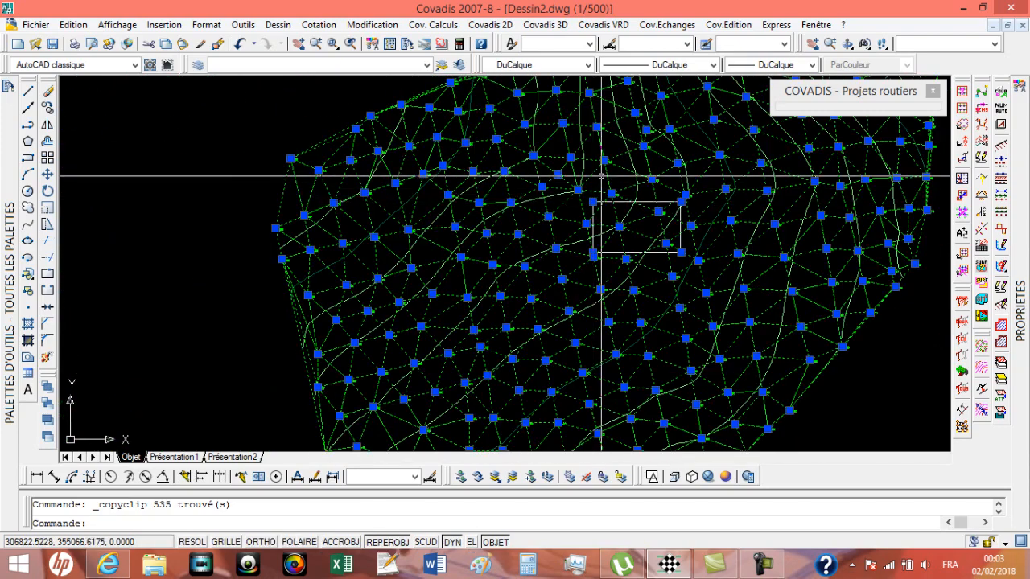
right_click(601, 175)
click(601, 232)
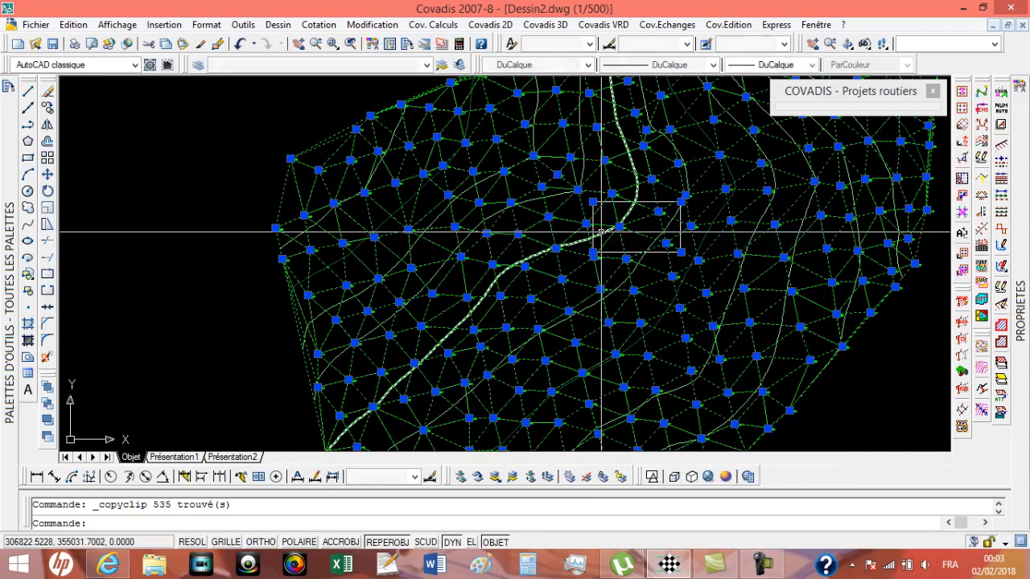
Step: Create a new drawing from the acadiso.dwt template and paste the copied objects at their original coordinates, displaying the drawing's full extents
click(19, 46)
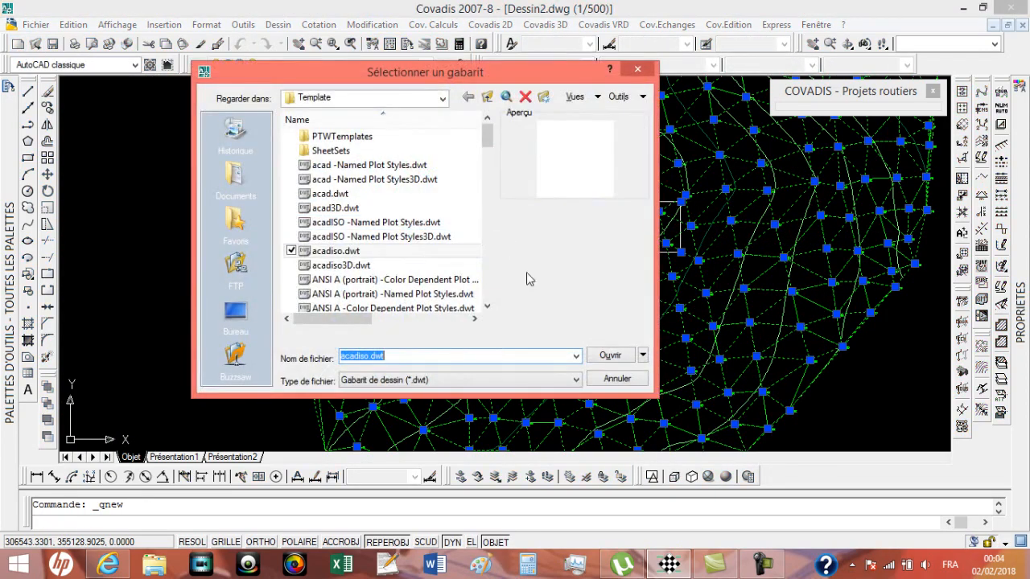
click(607, 354)
right_click(600, 191)
click(687, 295)
middle_click(684, 290)
middle_click(684, 290)
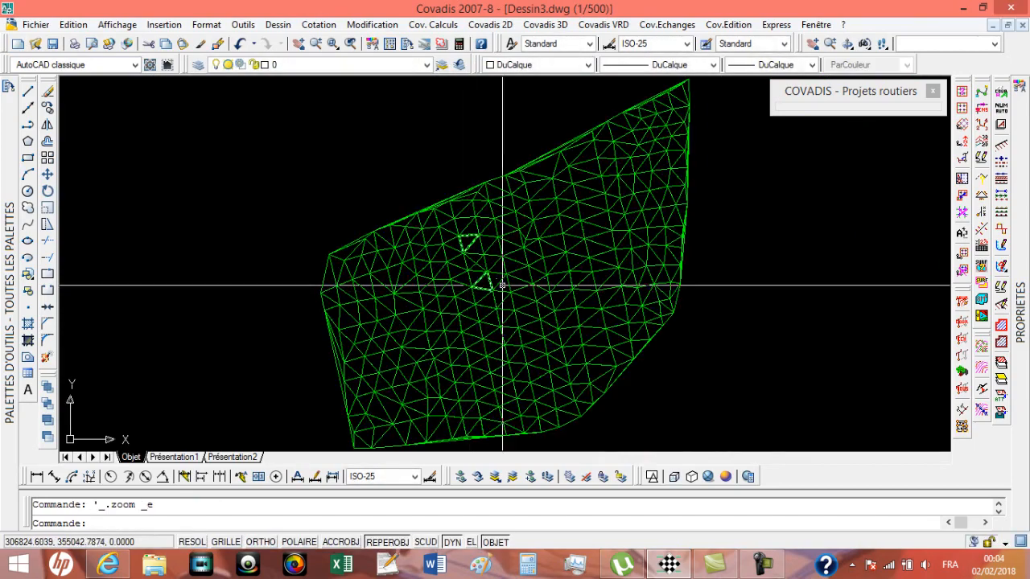
Step: Freeze the layer of the green terrain model triangles by picking one of them
scroll(523, 281, up, 5)
scroll(604, 280, up, 4)
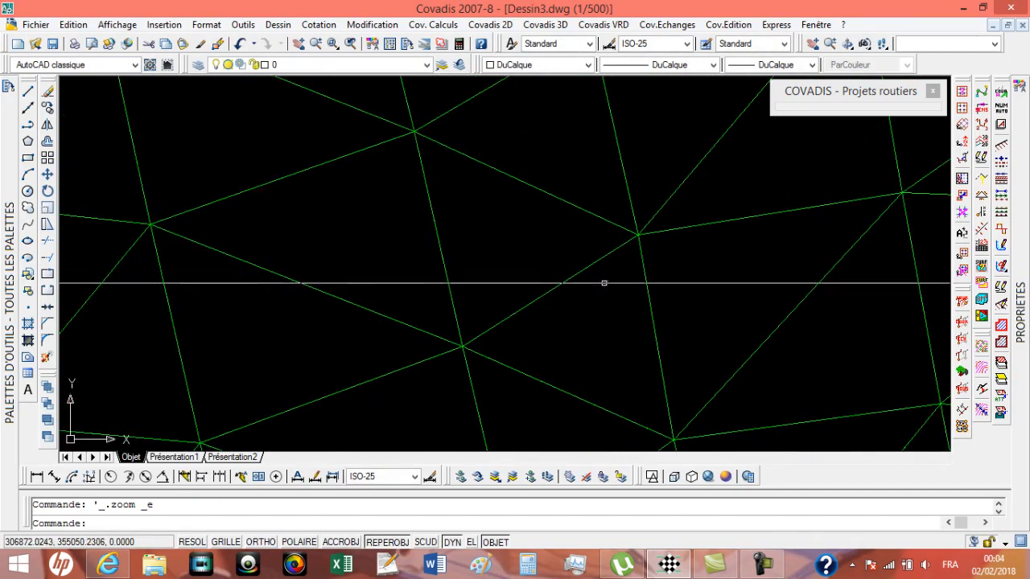
scroll(333, 257, down, 8)
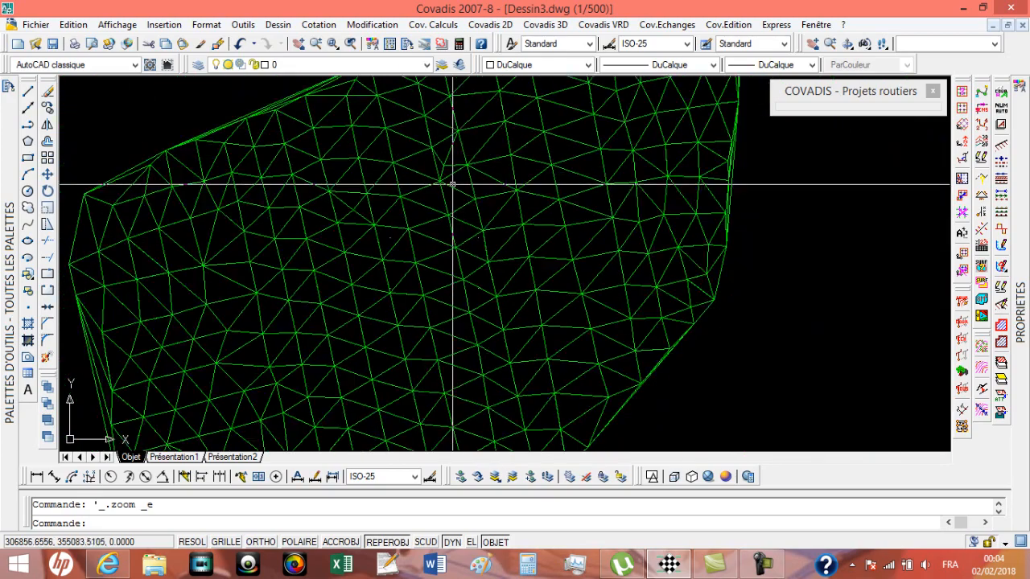
middle_drag(525, 308, 523, 215)
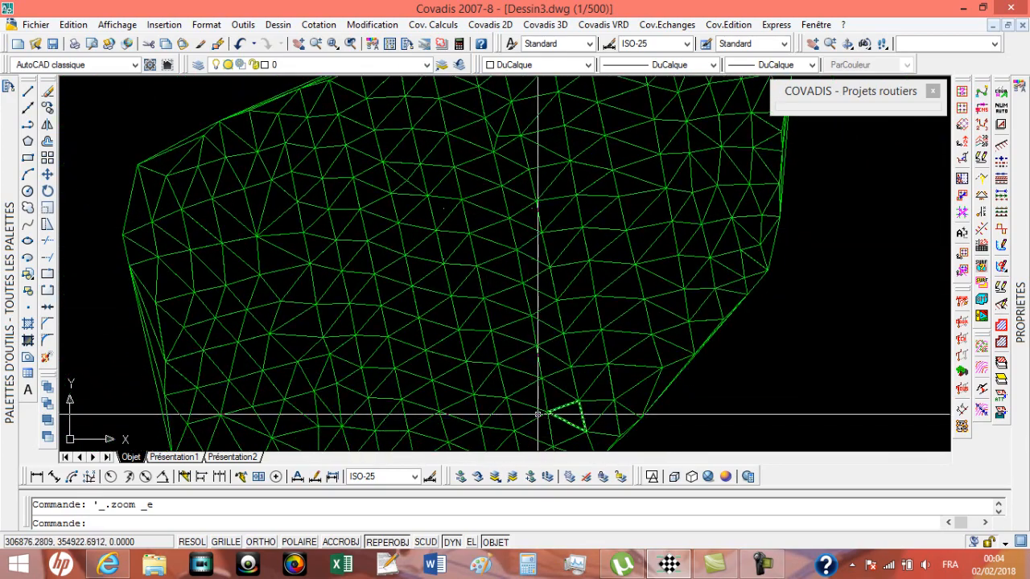
click(571, 477)
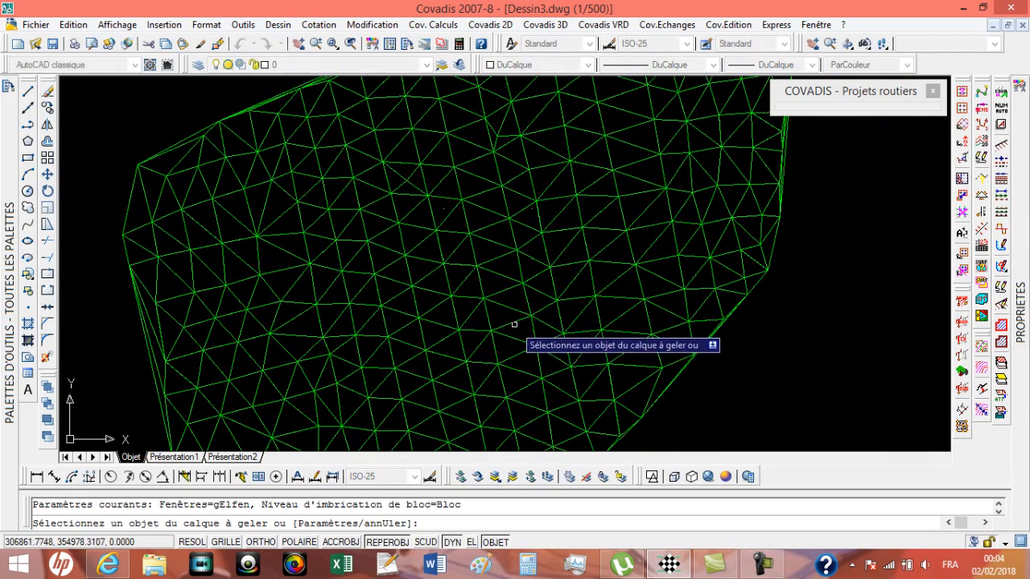
click(519, 308)
key(Return)
scroll(501, 259, up, 2)
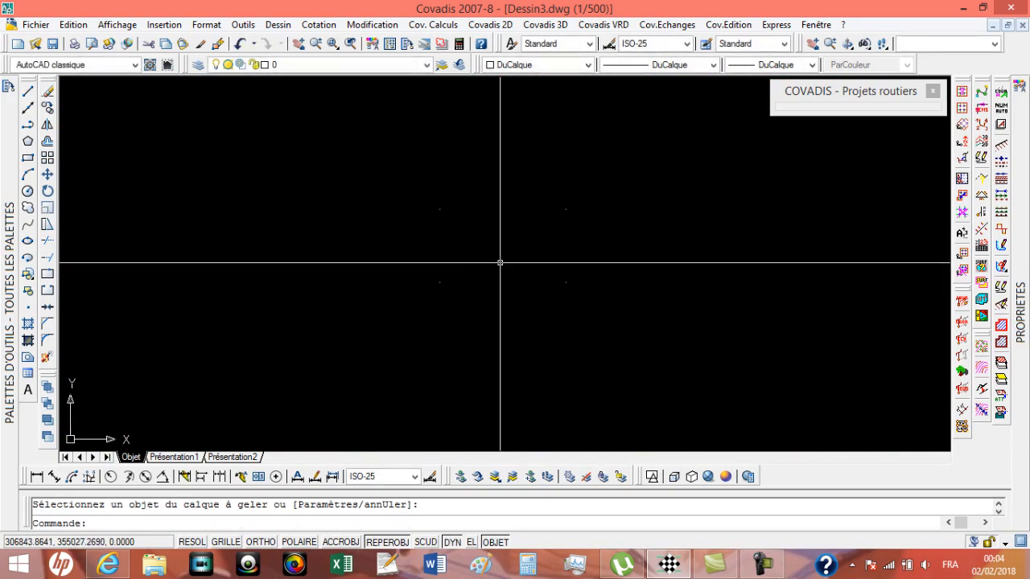
Step: Start Interpolations 3D sur M.N.T. with block TCPOINT, layer TopoPts, first index 1, 3D insertion and automatic altitudes with 2 decimals
click(554, 26)
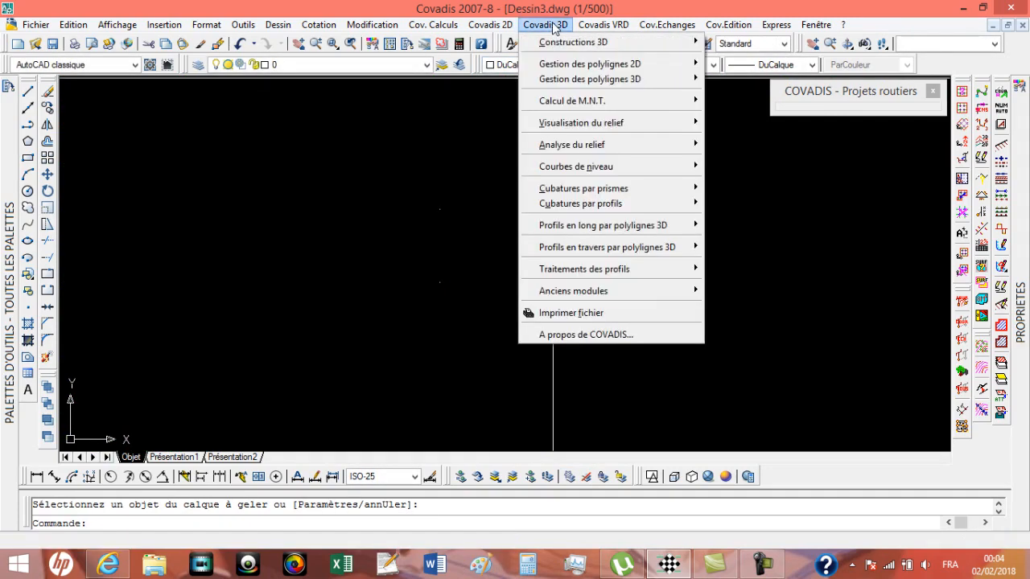
mouse_move(594, 149)
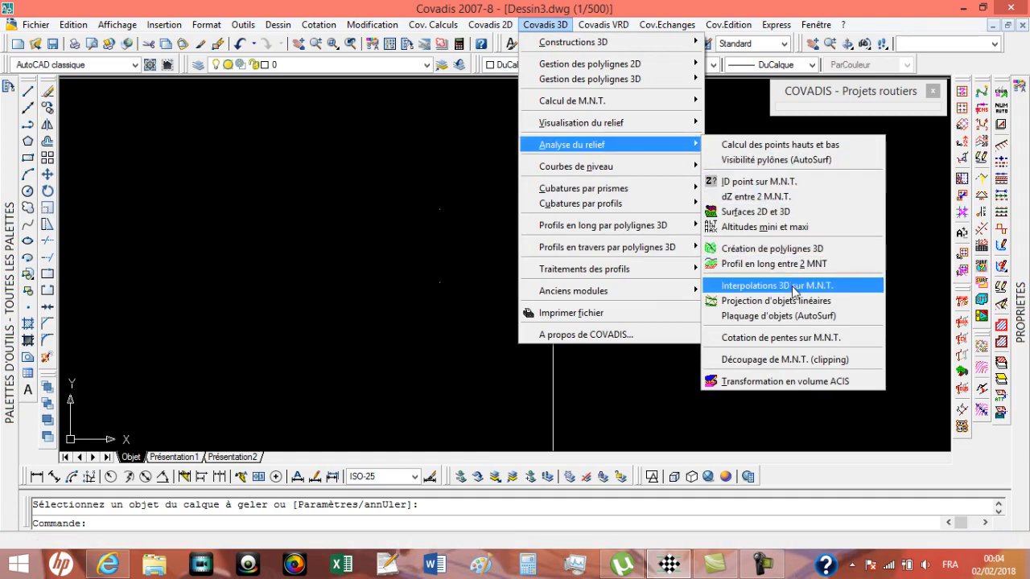
click(793, 286)
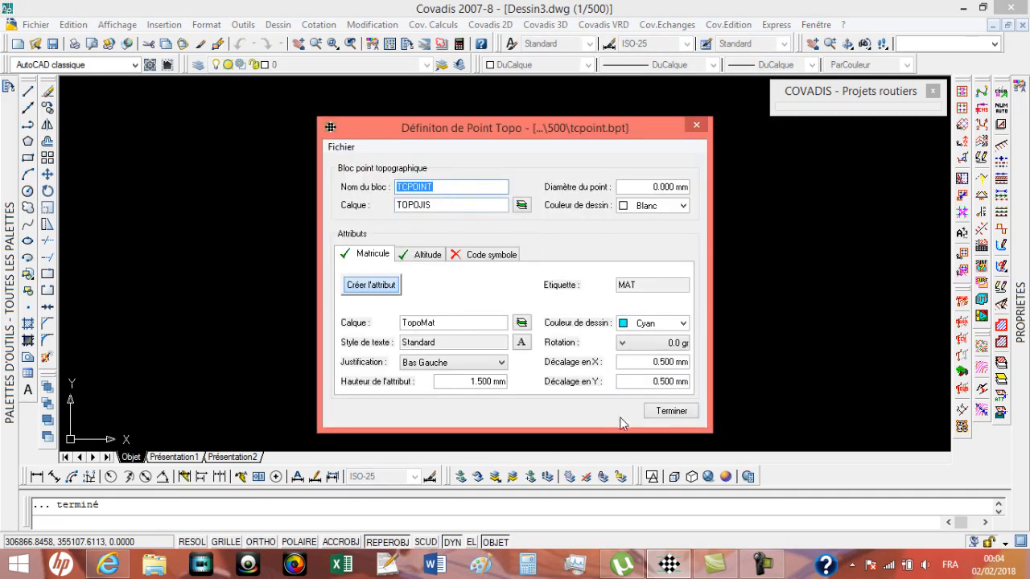
click(662, 413)
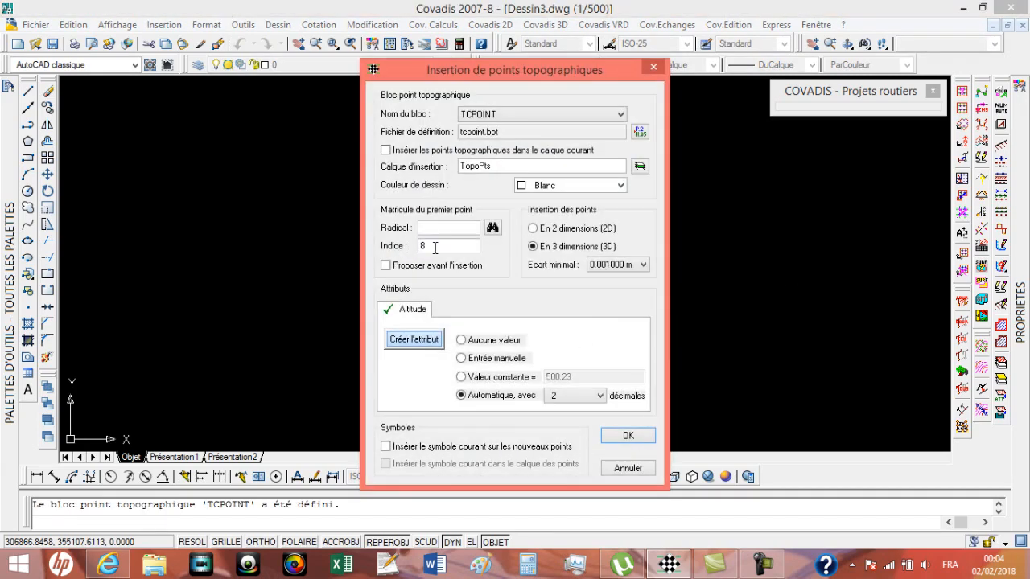
click(624, 436)
Step: Select the four rectangle corner points with a crossing window and insert the interpolated topographic points there
click(635, 167)
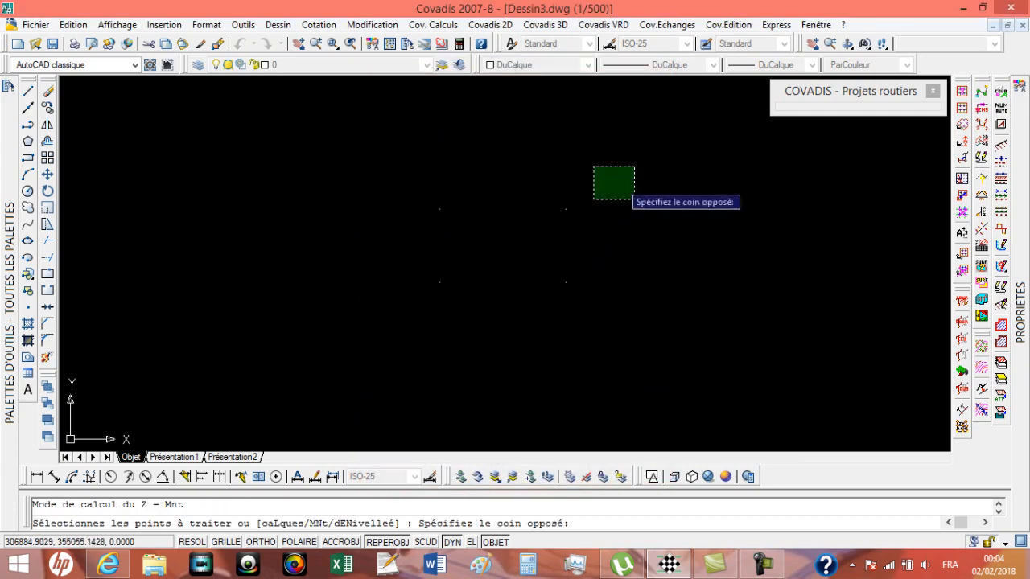
click(327, 367)
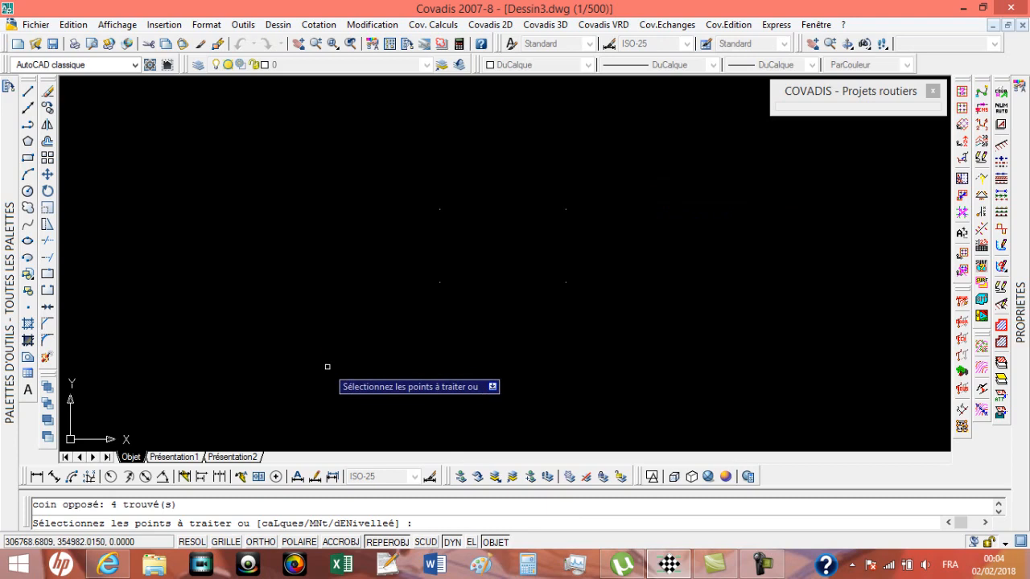
key(Return)
scroll(350, 242, up, 5)
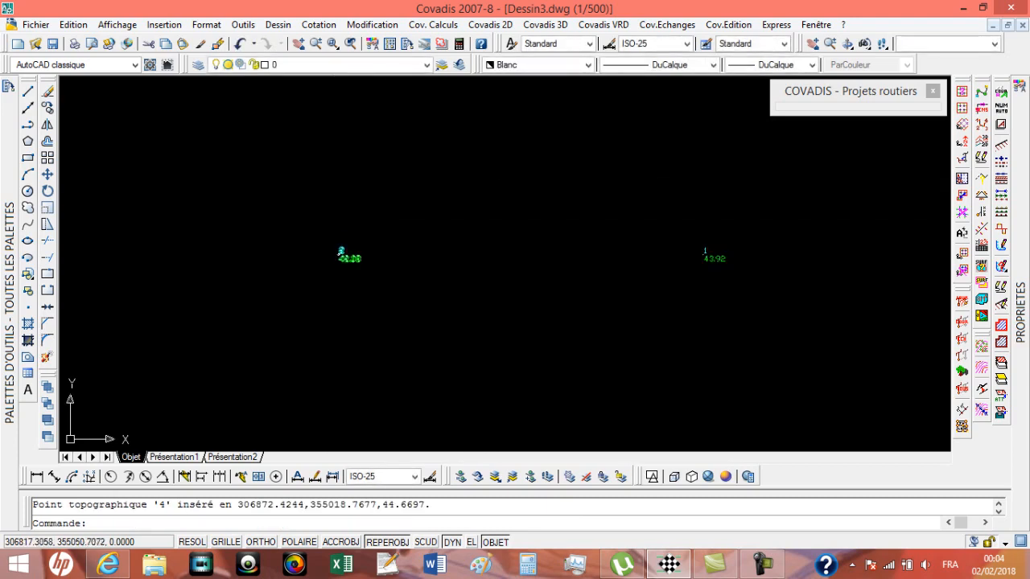
scroll(339, 258, down, 5)
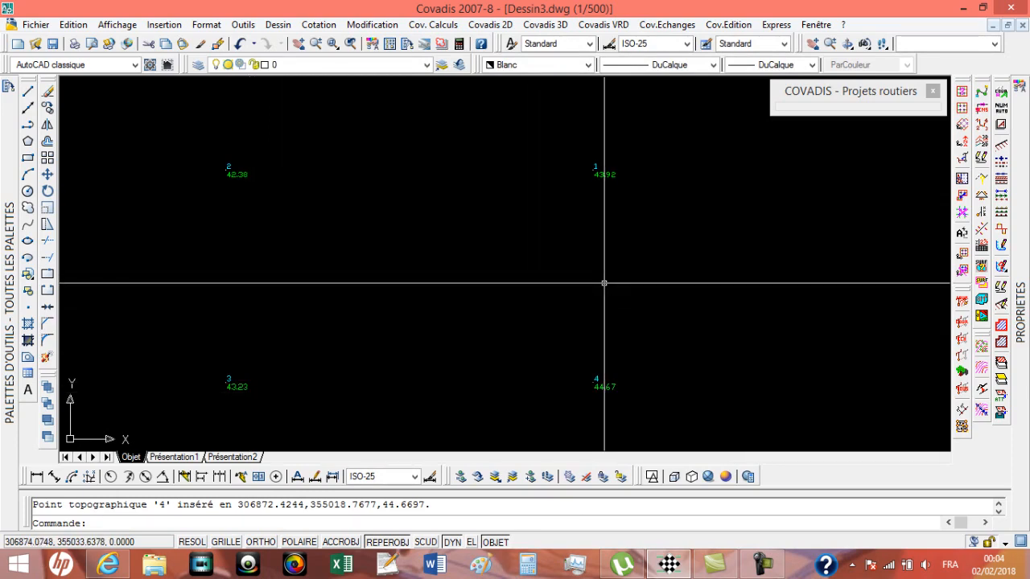
Step: Copy the rectangle around the numbered corners from Dessin2.dwg and return to Dessin3.dwg
click(816, 25)
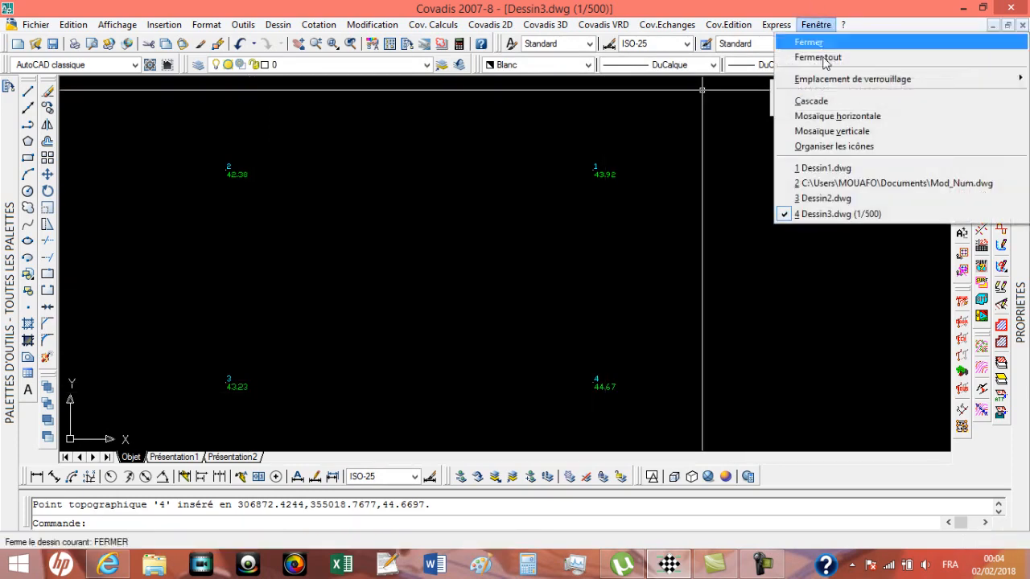
click(836, 198)
scroll(602, 206, up, 3)
click(598, 197)
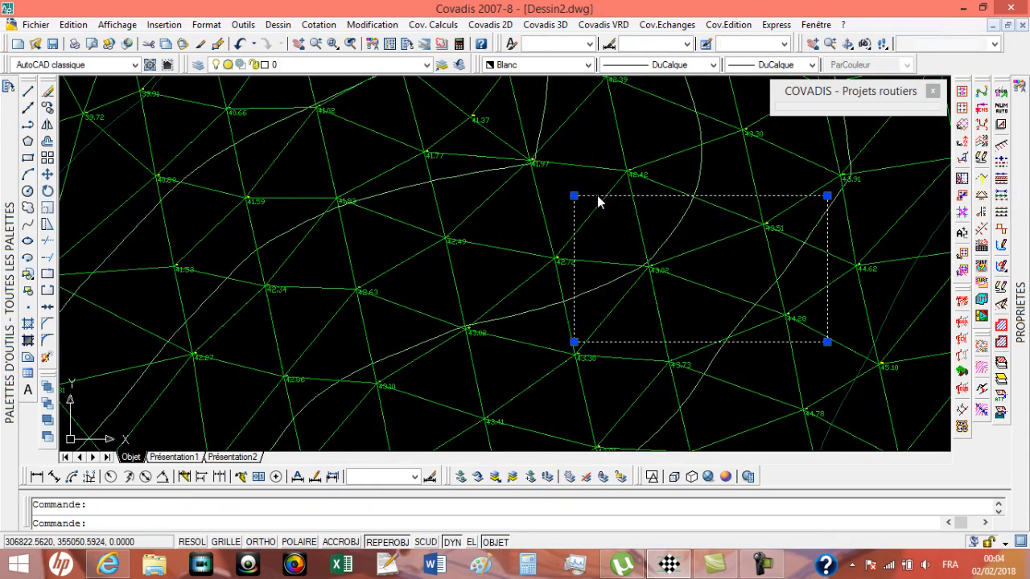
right_click(597, 198)
click(631, 279)
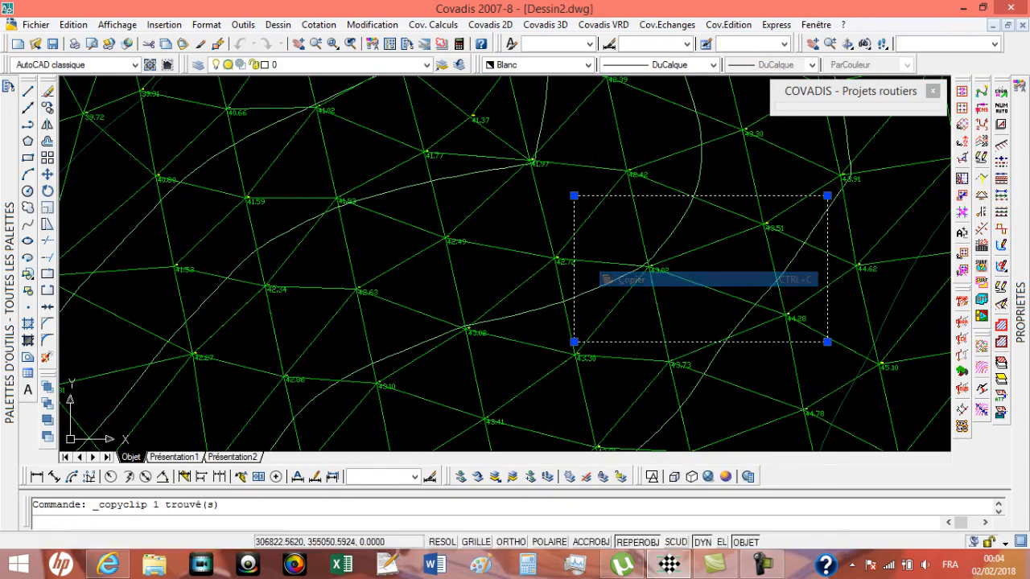
click(816, 25)
click(816, 215)
right_click(600, 218)
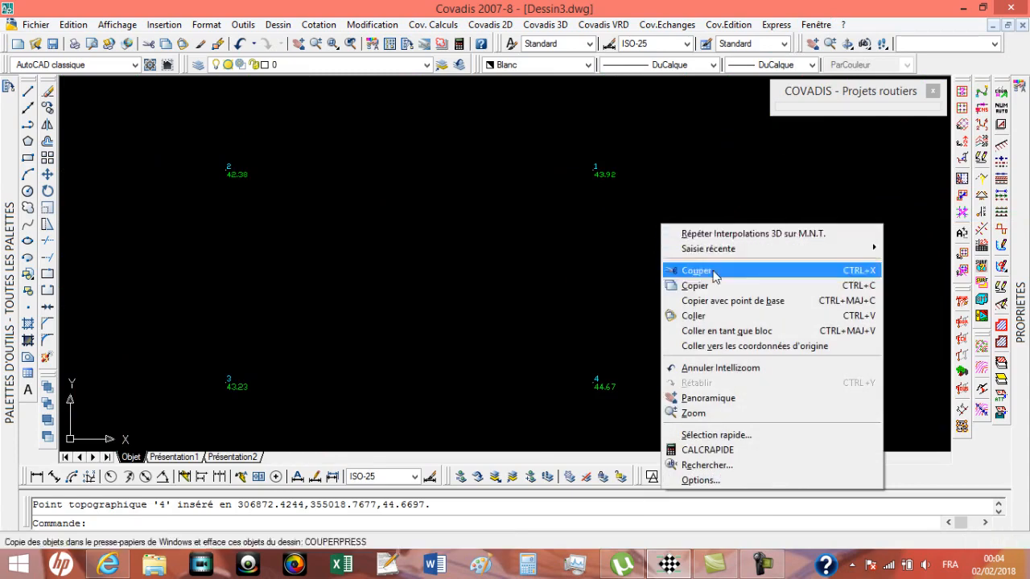
click(632, 314)
key(Escape)
Step: Paste the copied rectangle into Dessin3.dwg at its original coordinates
right_click(674, 264)
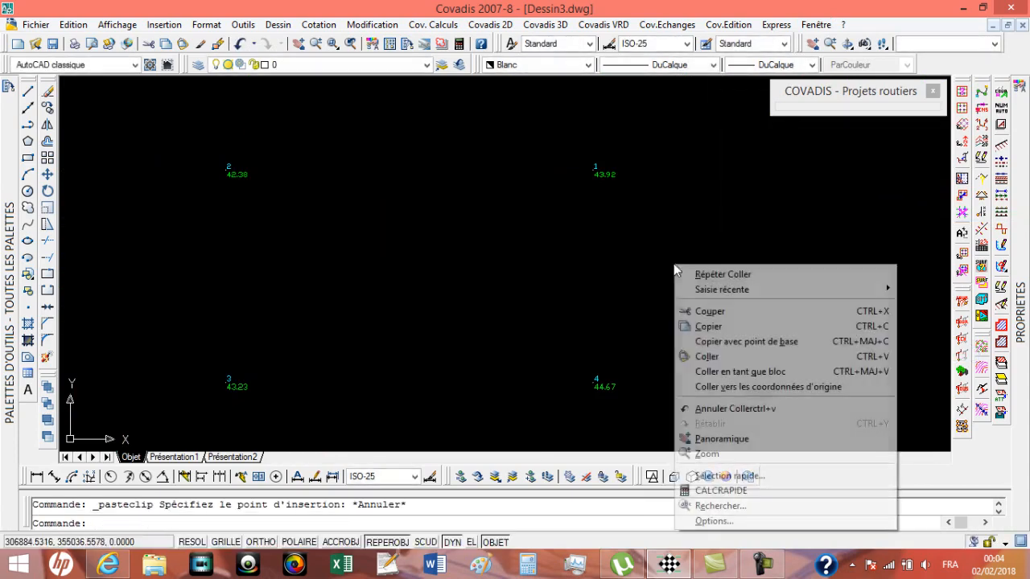
click(742, 388)
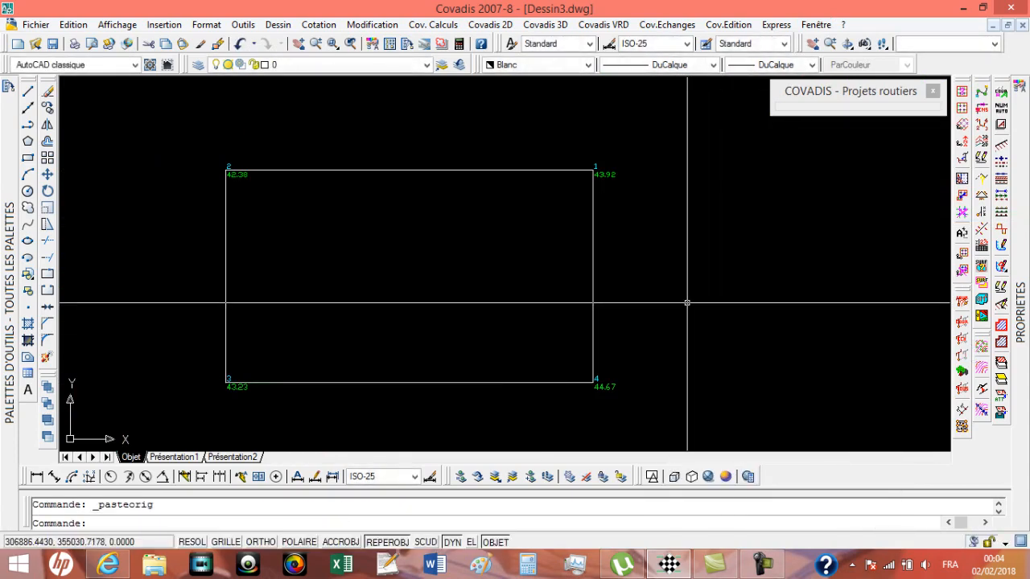